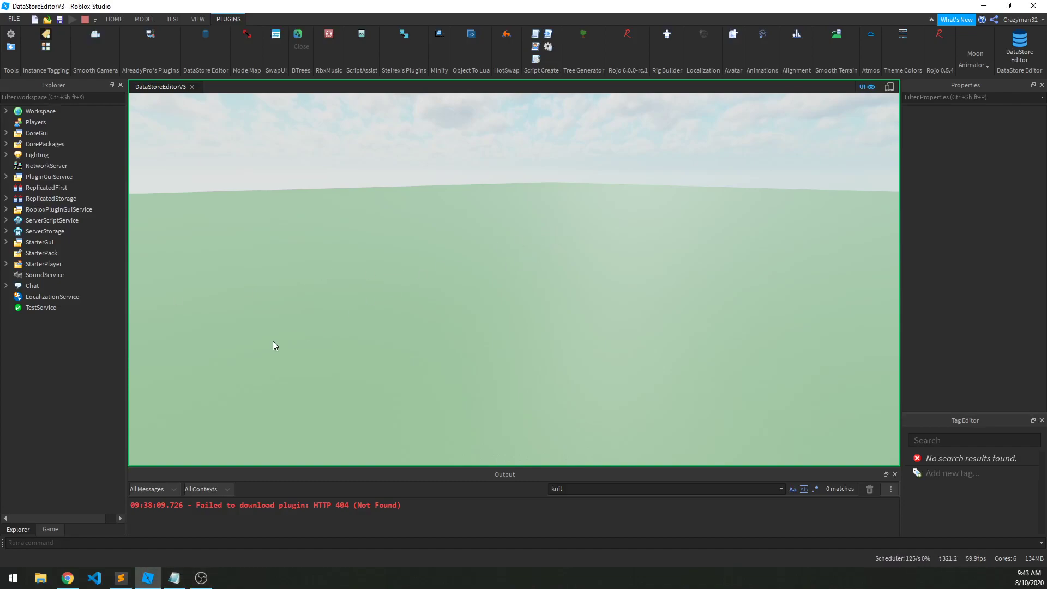
Open the DataStore Editor plugin window and move it into position.
{"action": "left_click", "coordinate": [1020, 42]}
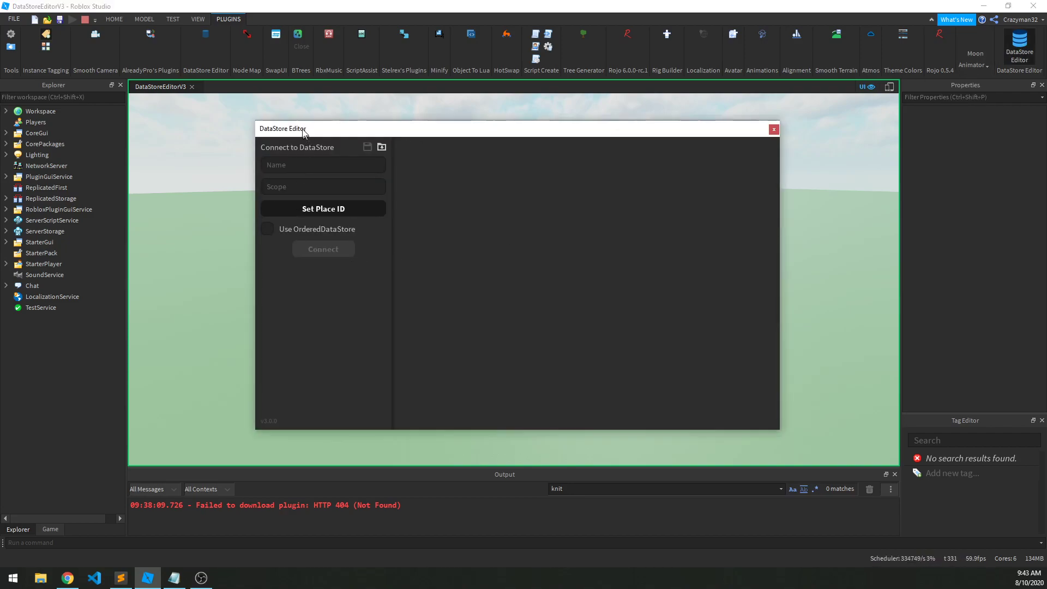
{"action": "mouse_move", "coordinate": [309, 133]}
{"action": "left_mouse_down"}
{"action": "mouse_move", "coordinate": [289, 104]}
{"action": "mouse_move", "coordinate": [558, 248]}
{"action": "mouse_move", "coordinate": [882, 322]}
{"action": "mouse_move", "coordinate": [526, 448]}
{"action": "mouse_move", "coordinate": [423, 180]}
{"action": "mouse_move", "coordinate": [297, 140]}
{"action": "left_mouse_up"}
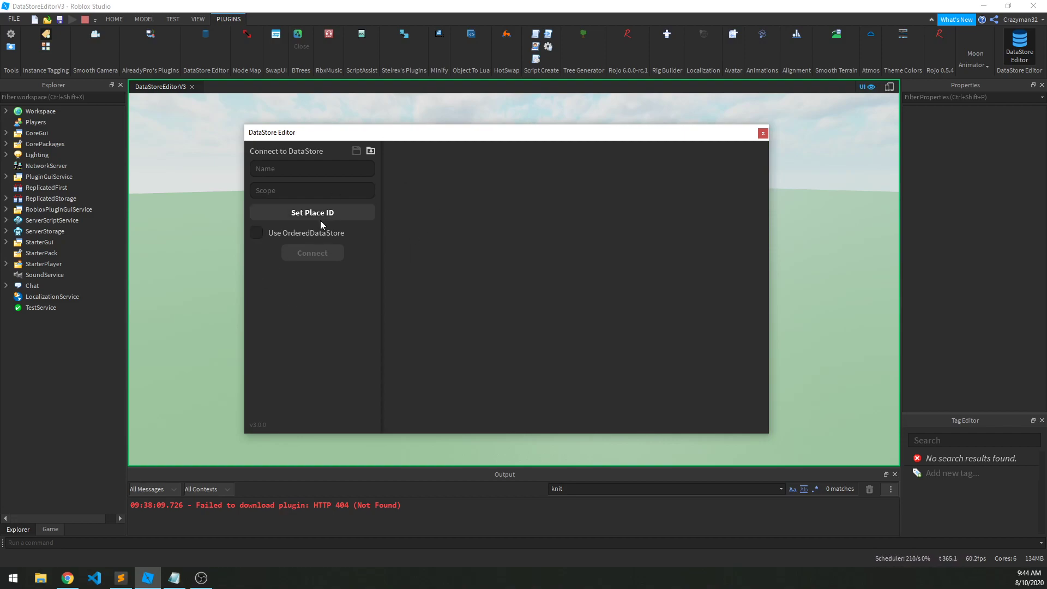
Connect the DataStore Editor to datastore 'test' with scope 'test'.
{"action": "left_click", "coordinate": [288, 169]}
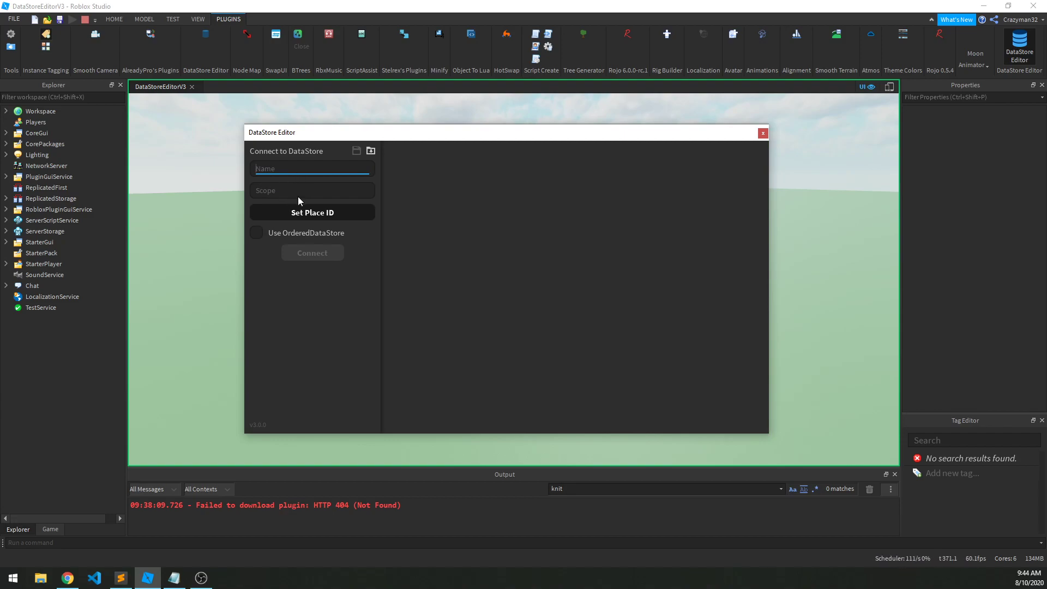
{"action": "type", "text": "test"}
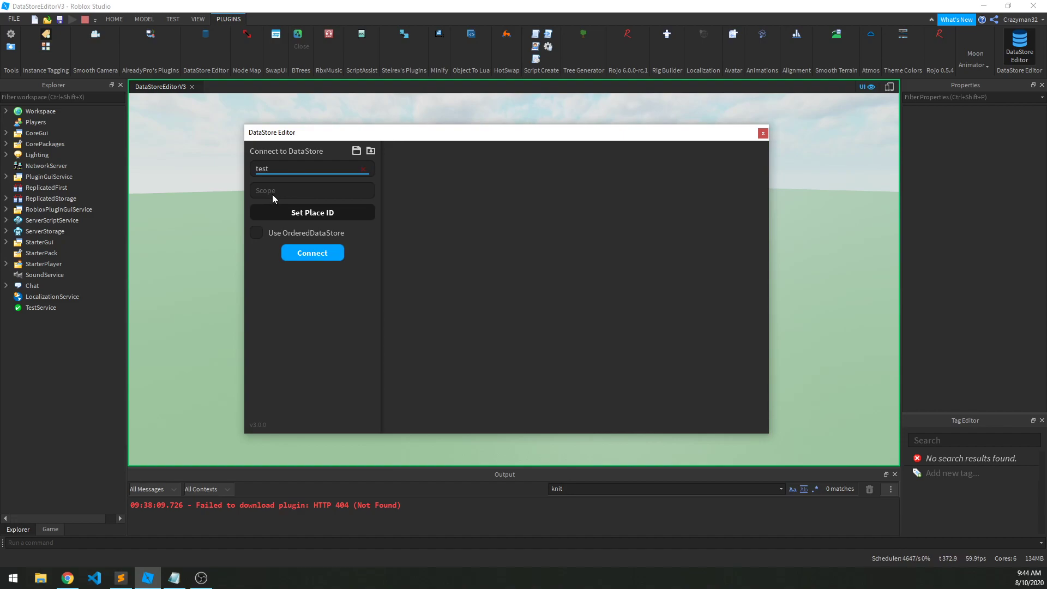
{"action": "left_click", "coordinate": [272, 194]}
{"action": "type", "text": "test"}
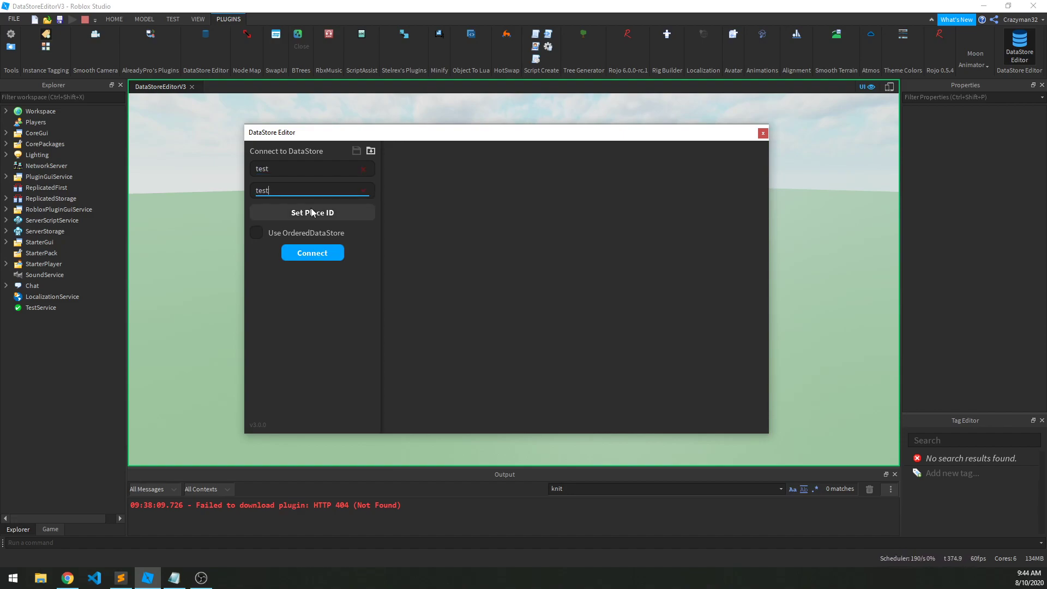
{"action": "key", "text": "BackSpace"}
{"action": "key", "text": "BackSpace"}
{"action": "key", "text": "BackSpace"}
{"action": "key", "text": "BackSpace"}
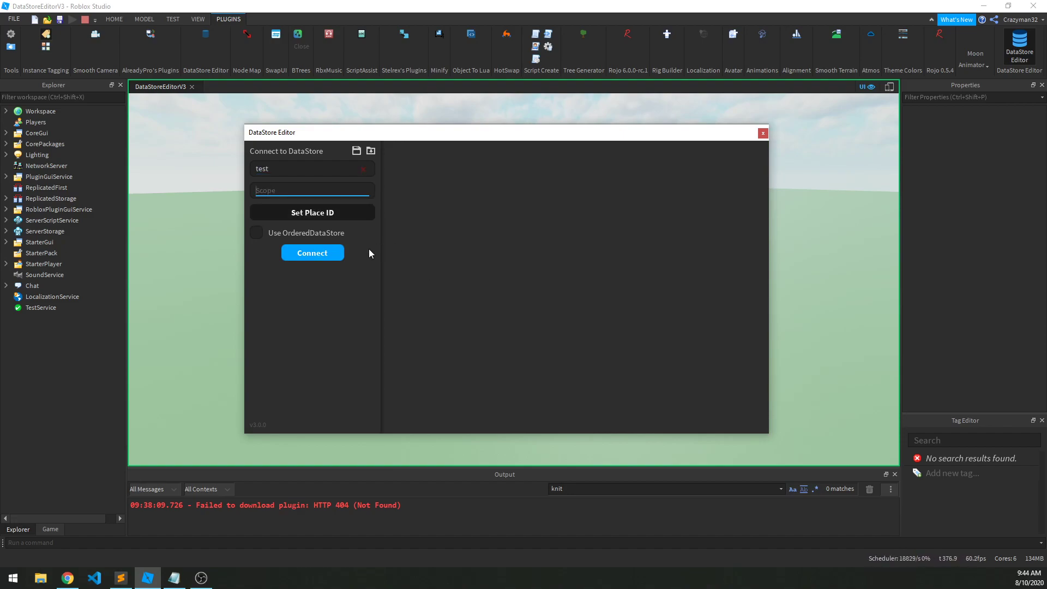
{"action": "type", "text": "test"}
{"action": "left_click", "coordinate": [353, 281]}
{"action": "left_click", "coordinate": [321, 255]}
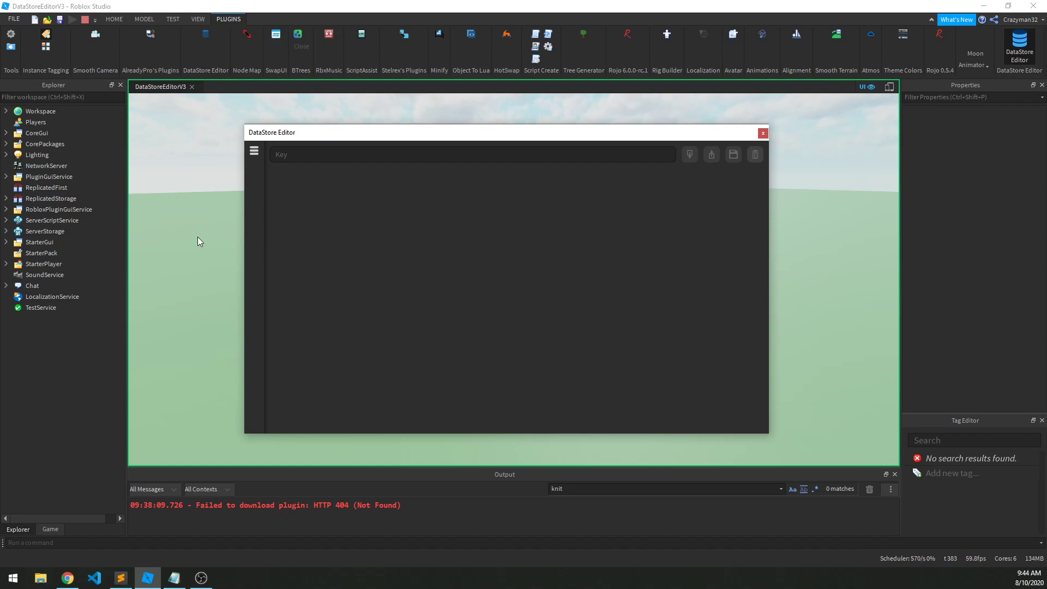
Load key 'test', which shows the value 20.
{"action": "left_click", "coordinate": [345, 160]}
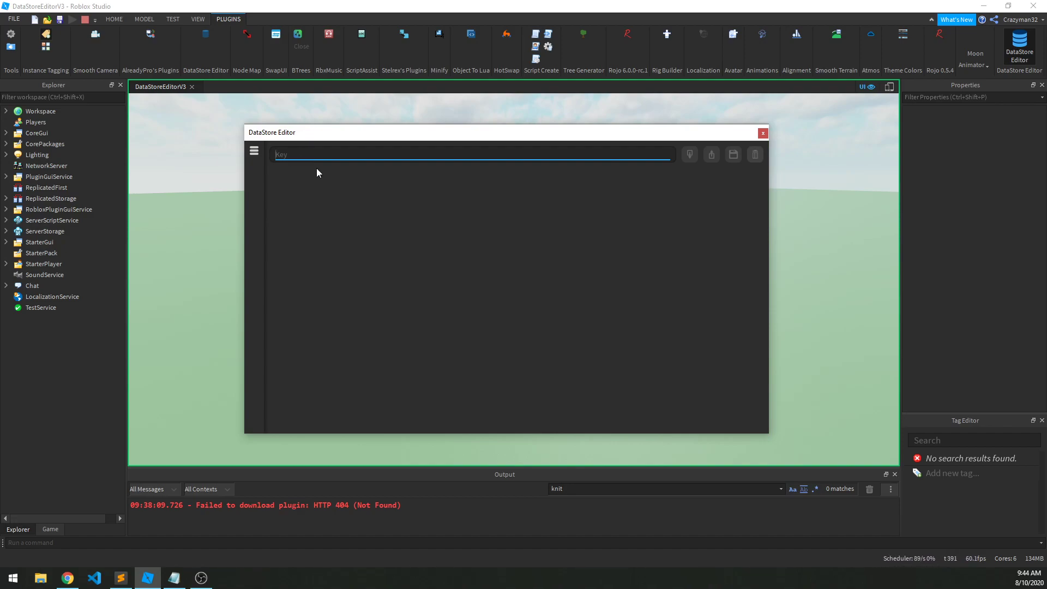
{"action": "type", "text": "test"}
{"action": "key", "text": "Return"}
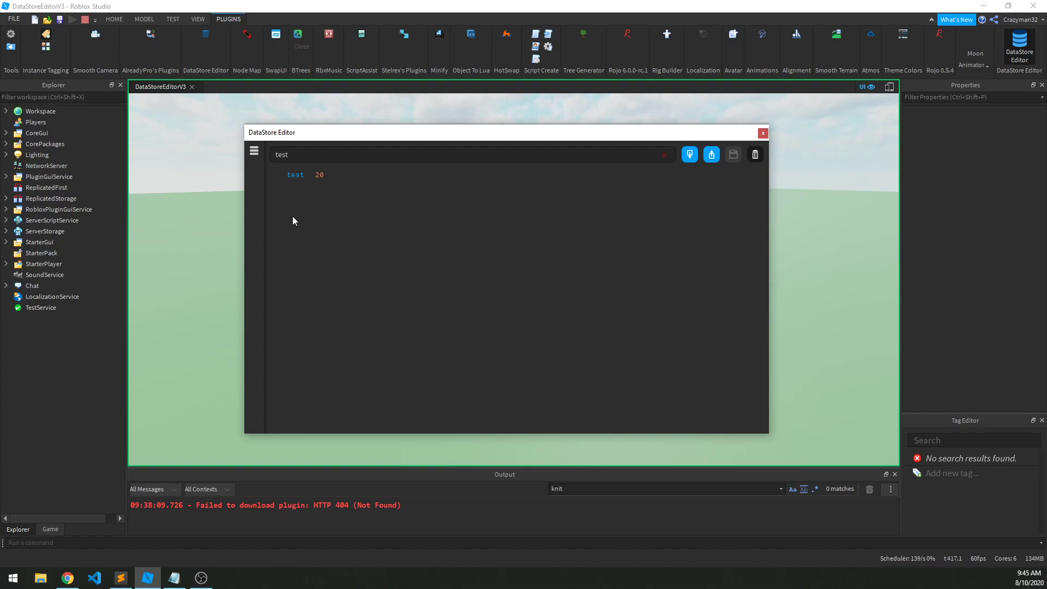
Change key test's value from 20 to 32 and save it to the datastore.
{"action": "left_click", "coordinate": [320, 175]}
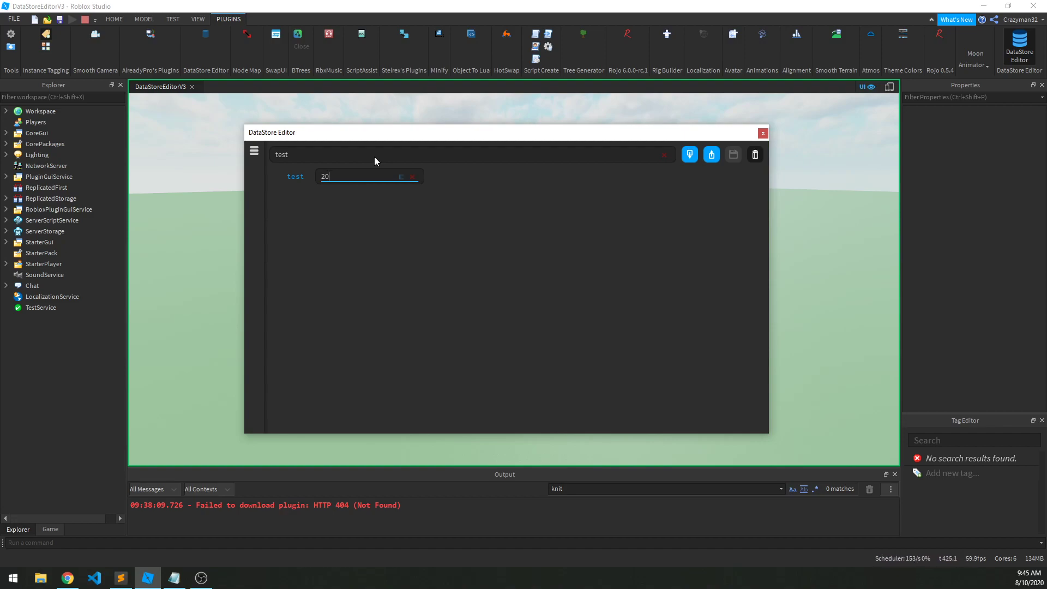
{"action": "key", "text": "BackSpace"}
{"action": "key", "text": "BackSpace"}
{"action": "type", "text": "32"}
{"action": "key", "text": "Return"}
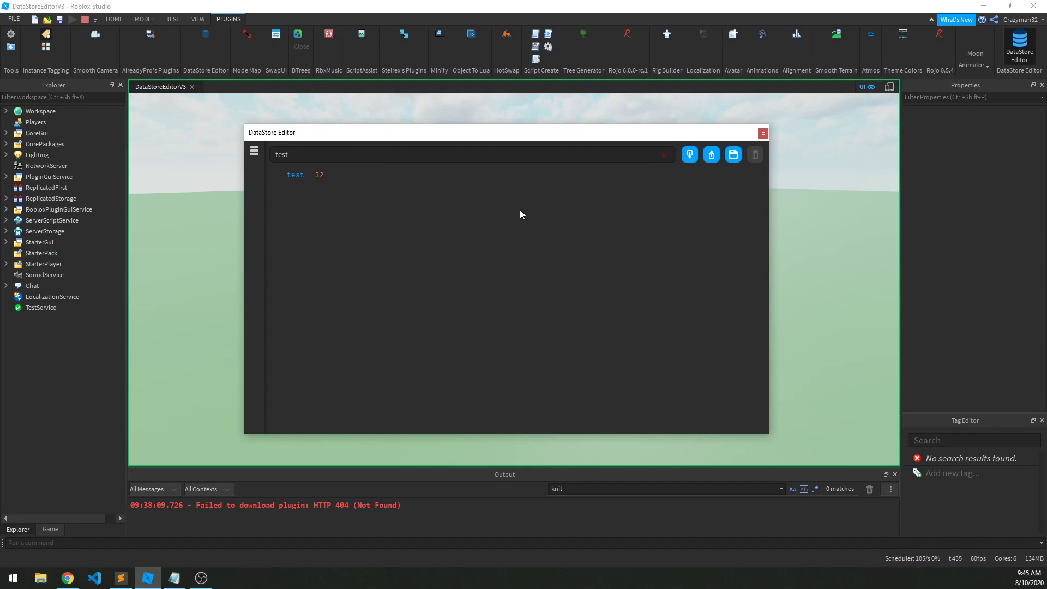
{"action": "left_click", "coordinate": [734, 155]}
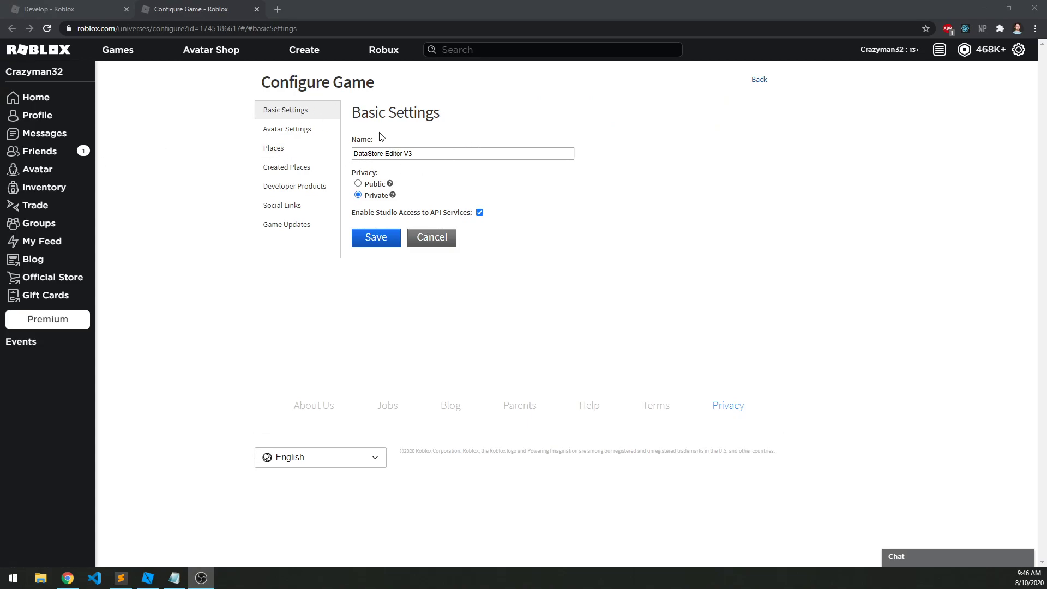
{"action": "left_click", "coordinate": [187, 131]}
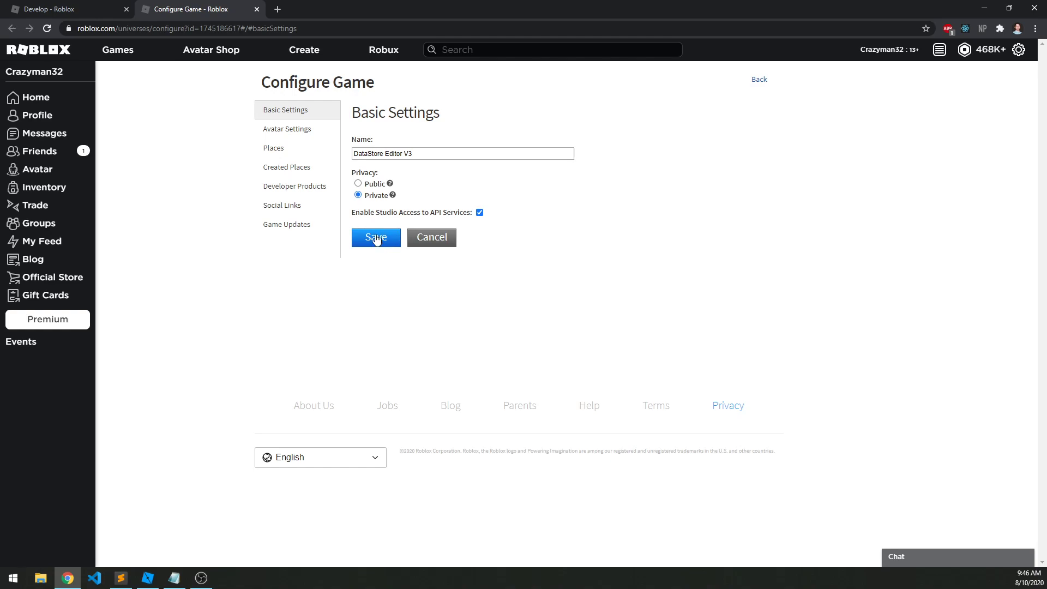
{"action": "left_click_drag", "start_coordinate": [350, 219], "coordinate": [473, 215]}
{"action": "left_click", "coordinate": [615, 251]}
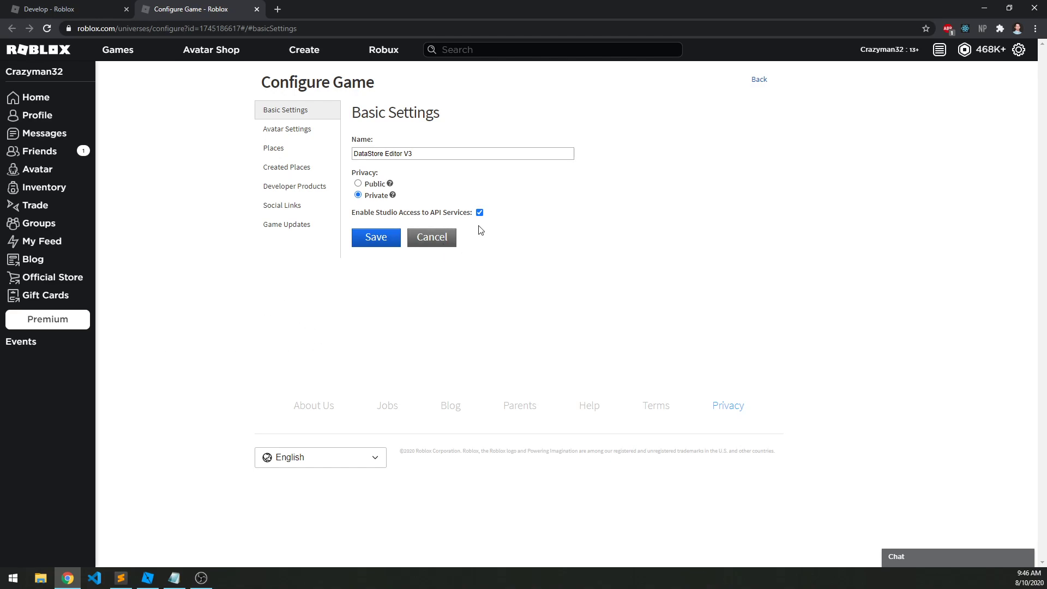
{"action": "left_click_drag", "start_coordinate": [413, 213], "coordinate": [442, 214]}
{"action": "left_click", "coordinate": [480, 224]}
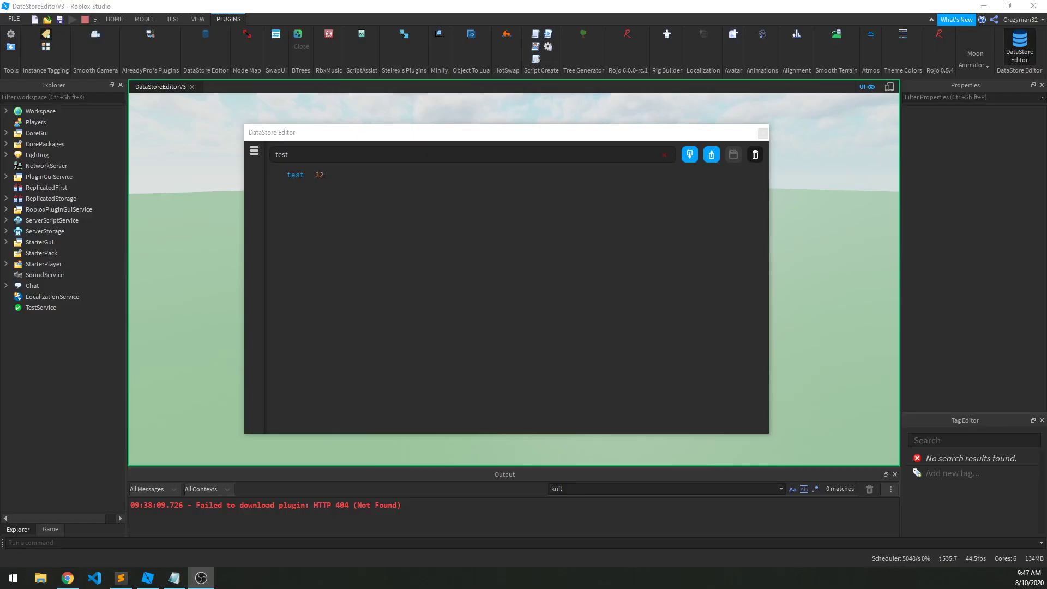
Back in Studio, change key test's value from 32 to true, then to false.
{"action": "key", "text": "alt+Tab"}
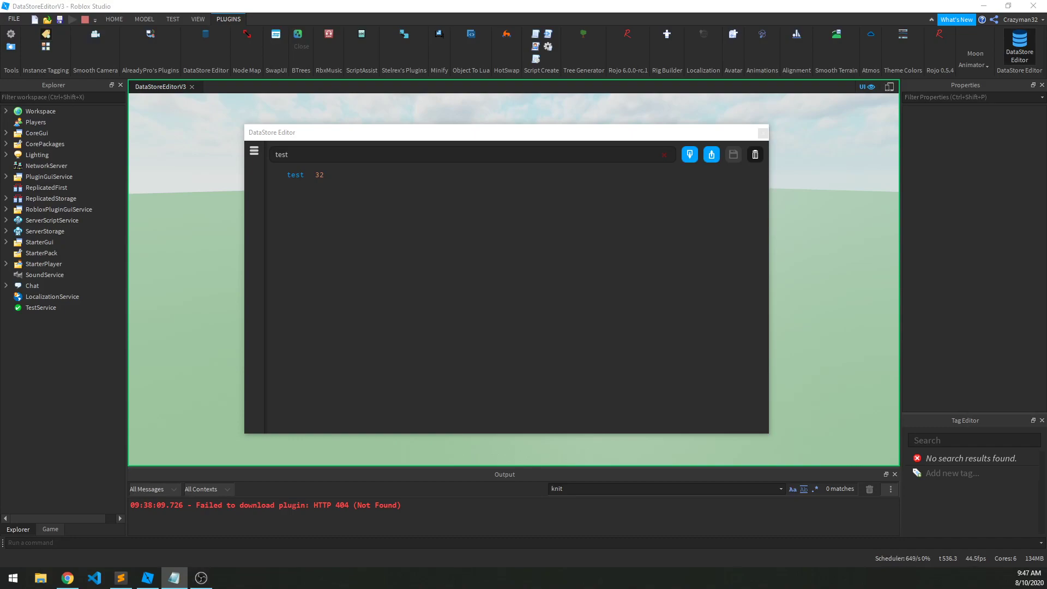
{"action": "left_click", "coordinate": [317, 176]}
{"action": "key", "text": "BackSpace"}
{"action": "key", "text": "BackSpace"}
{"action": "type", "text": "true"}
{"action": "key", "text": "Return"}
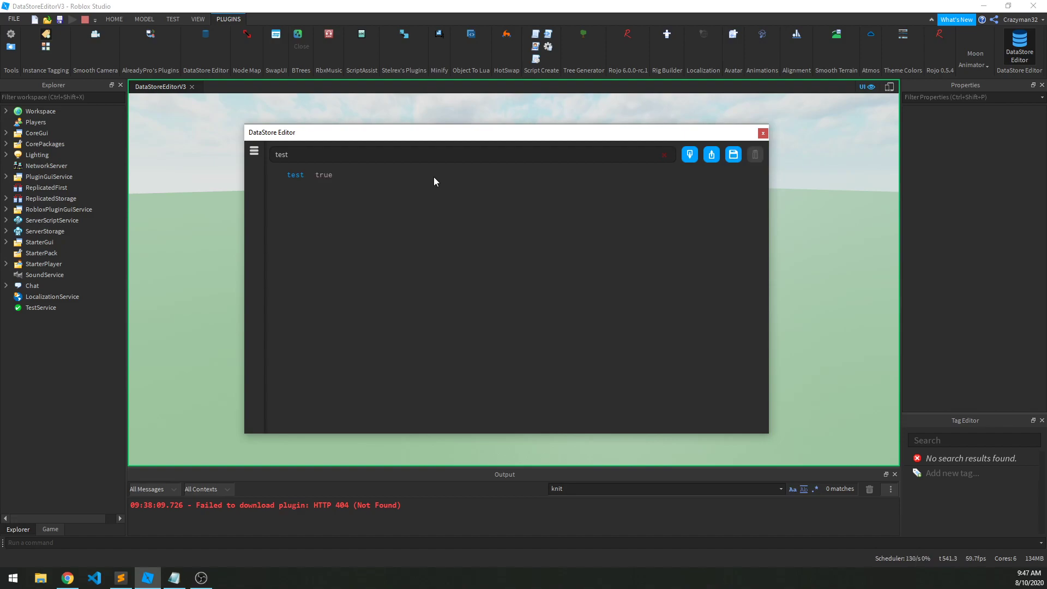
{"action": "left_click", "coordinate": [329, 173]}
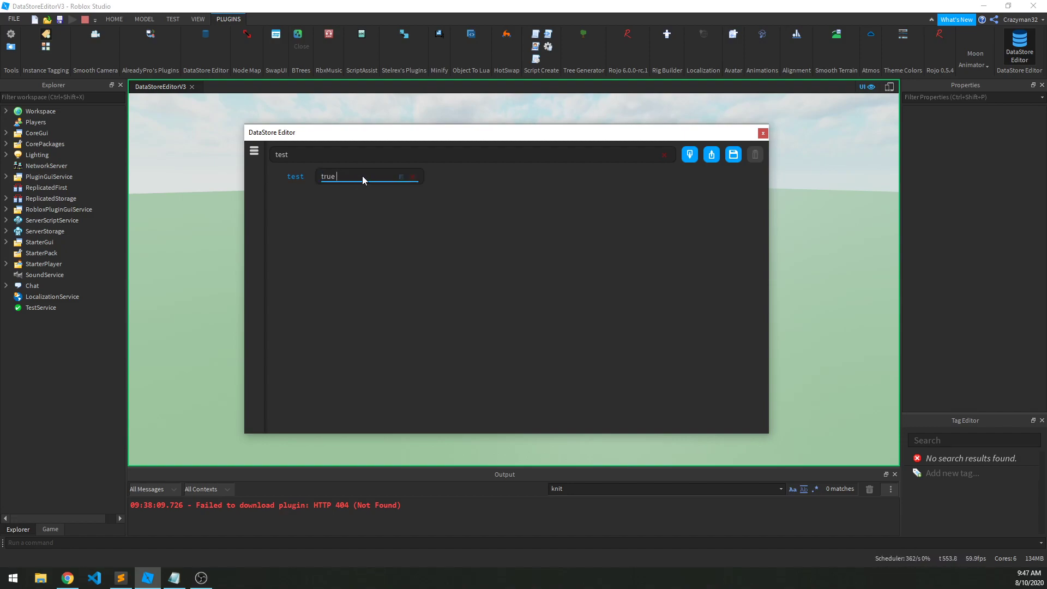
{"action": "key", "text": "BackSpace"}
{"action": "key", "text": "BackSpace"}
{"action": "key", "text": "BackSpace"}
{"action": "key", "text": "BackSpace"}
{"action": "type", "text": "false"}
{"action": "key", "text": "Return"}
Set the value to the string "false", then "Hello world", and save it.
{"action": "left_click", "coordinate": [326, 176]}
{"action": "type", "text": "\"false\""}
{"action": "key", "text": "Return"}
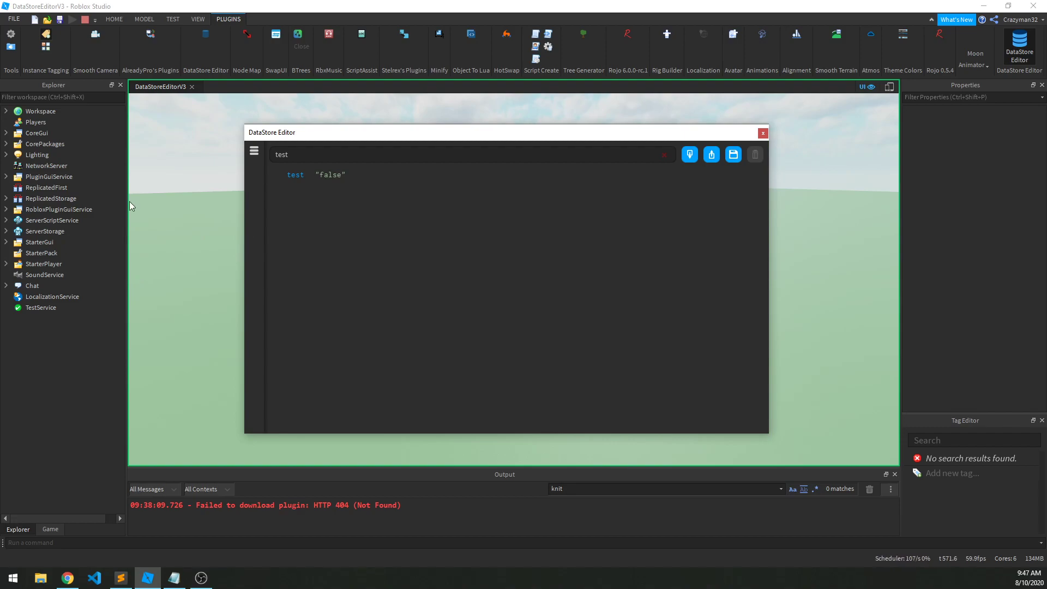
{"action": "double_click", "coordinate": [339, 175]}
{"action": "key", "text": "BackSpace"}
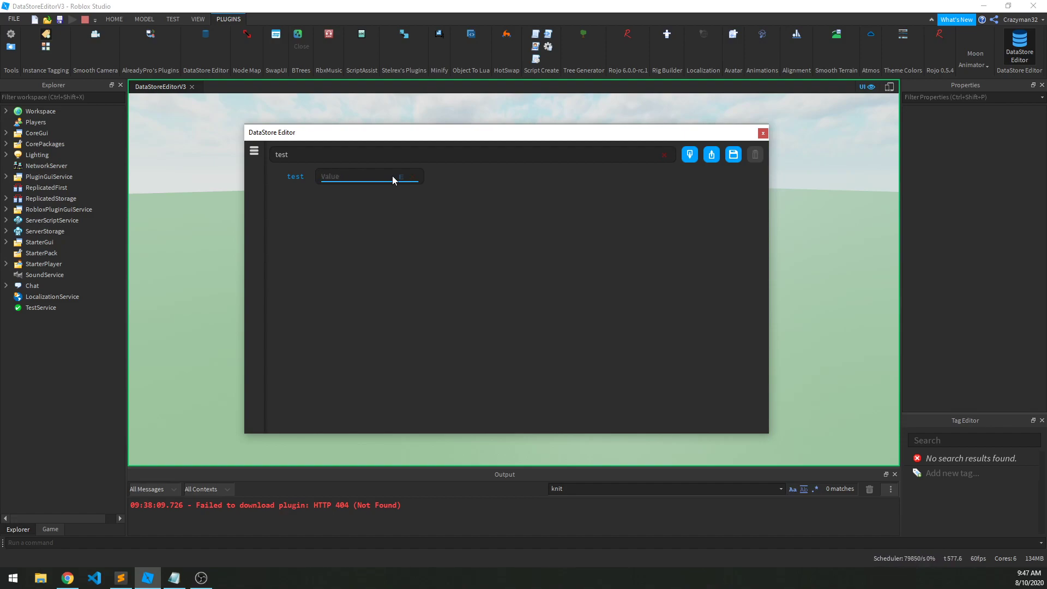
{"action": "type", "text": "\"Hello world\""}
{"action": "key", "text": "Return"}
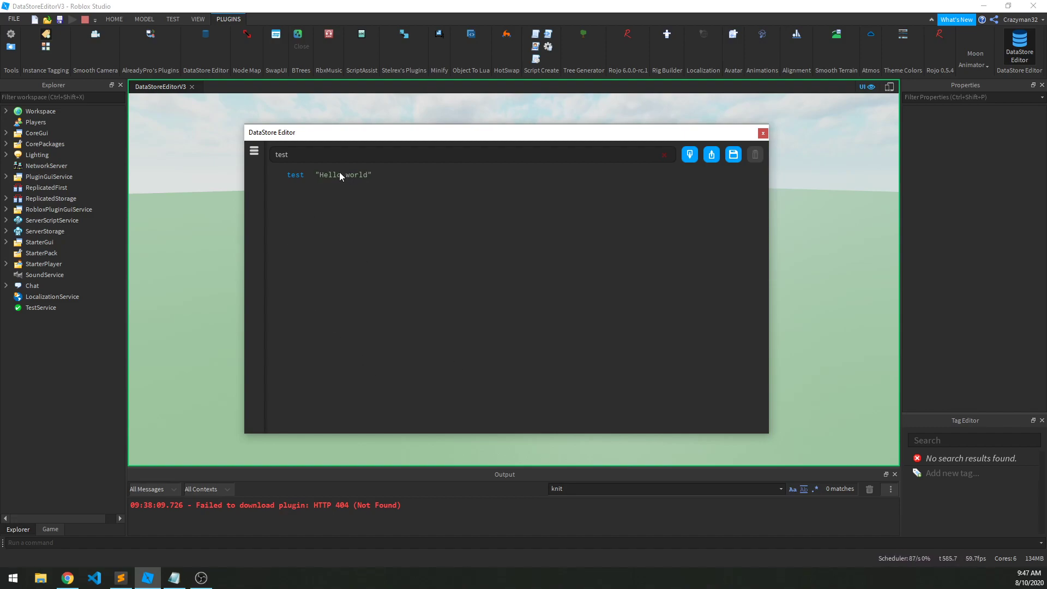
{"action": "left_click", "coordinate": [733, 155]}
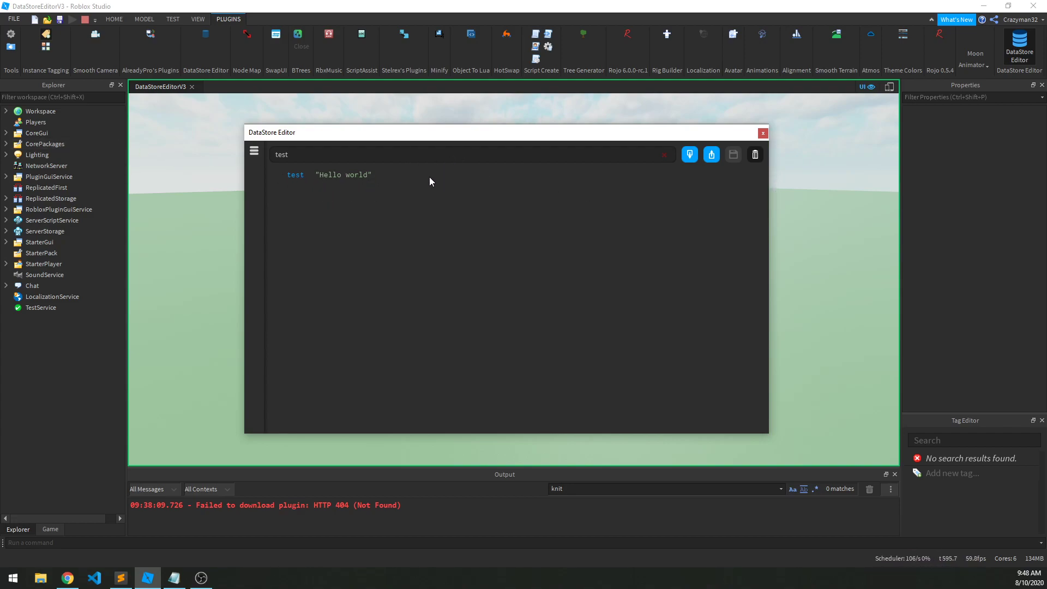
In the multi-line editor, add lines 'How are you?' and 'Good!' below 'Hello world!'.
{"action": "left_click", "coordinate": [365, 176]}
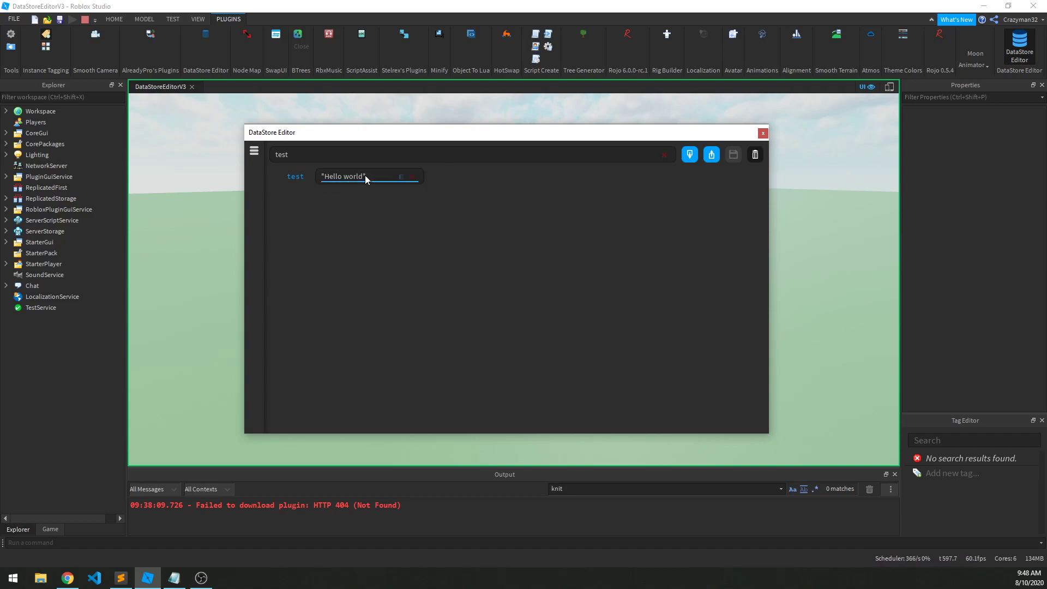
{"action": "left_click", "coordinate": [400, 176]}
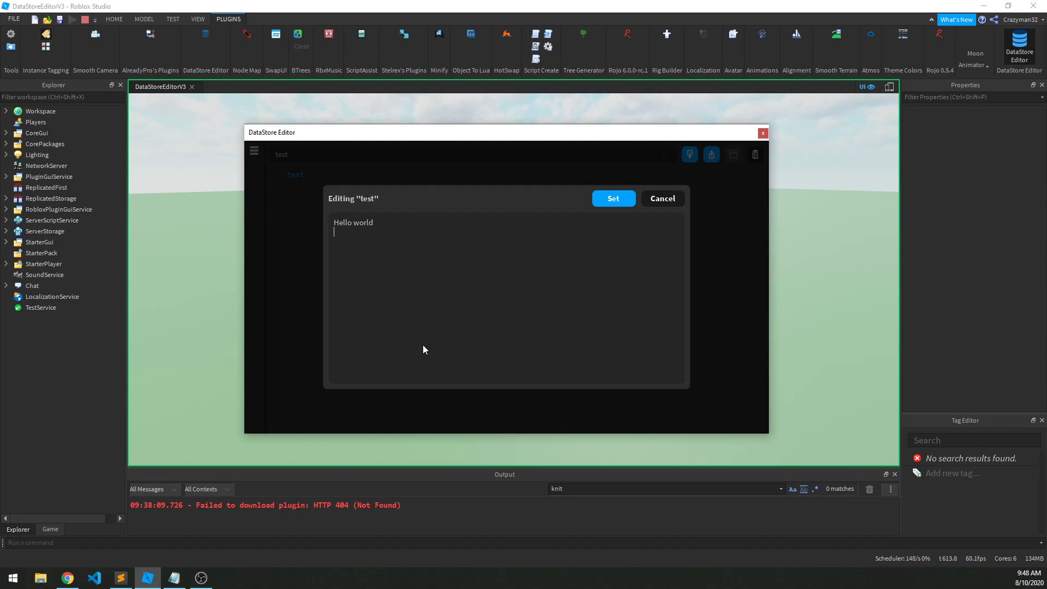
{"action": "key", "text": "Return"}
{"action": "key", "text": "Return"}
{"action": "type", "text": "How are you?"}
{"action": "key", "text": "Return"}
{"action": "key", "text": "Return"}
{"action": "type", "text": "Good!"}
{"action": "left_click", "coordinate": [610, 197]}
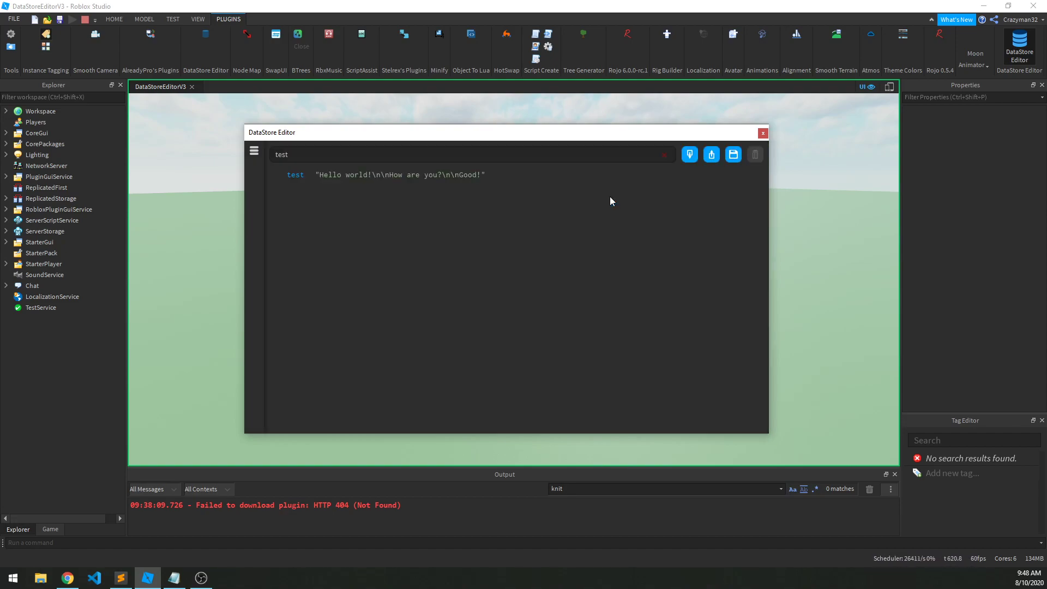
Reopen the multi-line editor to review the value, then close it unchanged.
{"action": "left_click", "coordinate": [378, 173]}
{"action": "left_click", "coordinate": [401, 180]}
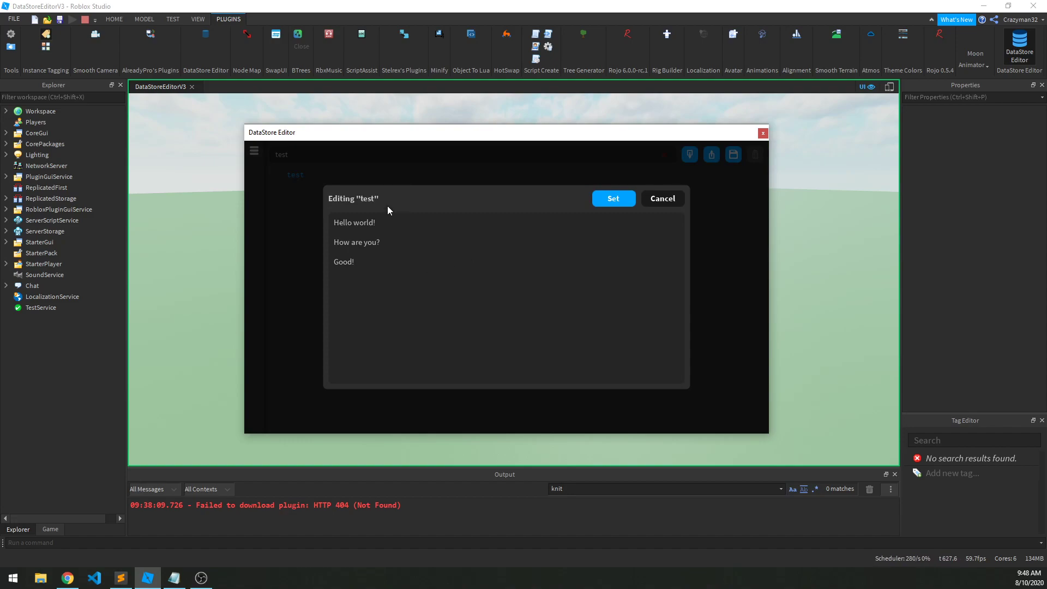
{"action": "left_click", "coordinate": [450, 323]}
{"action": "key", "text": "ctrl+a"}
{"action": "left_click", "coordinate": [519, 294]}
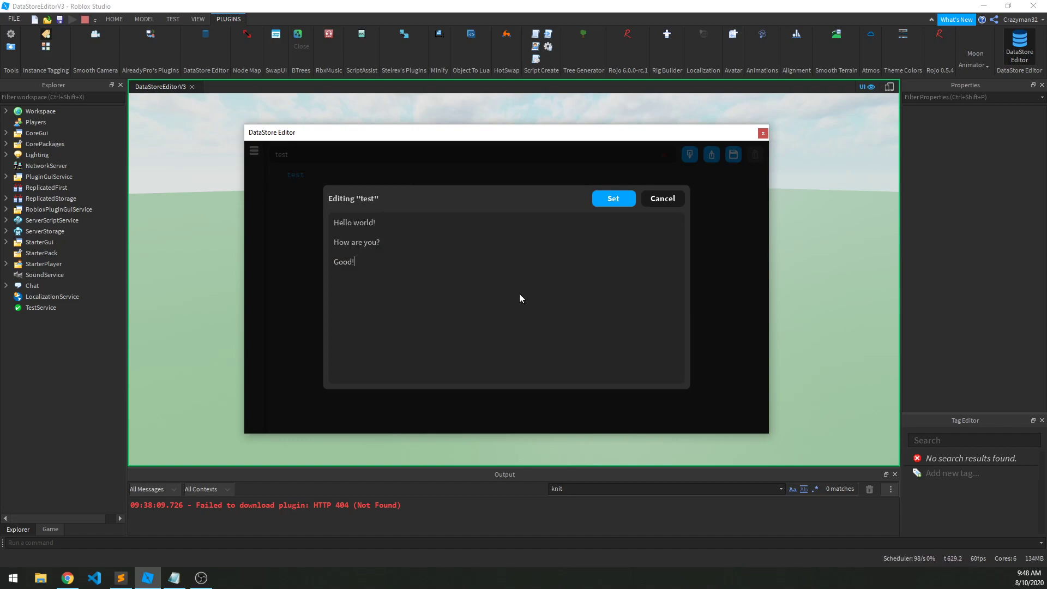
{"action": "left_click", "coordinate": [675, 199]}
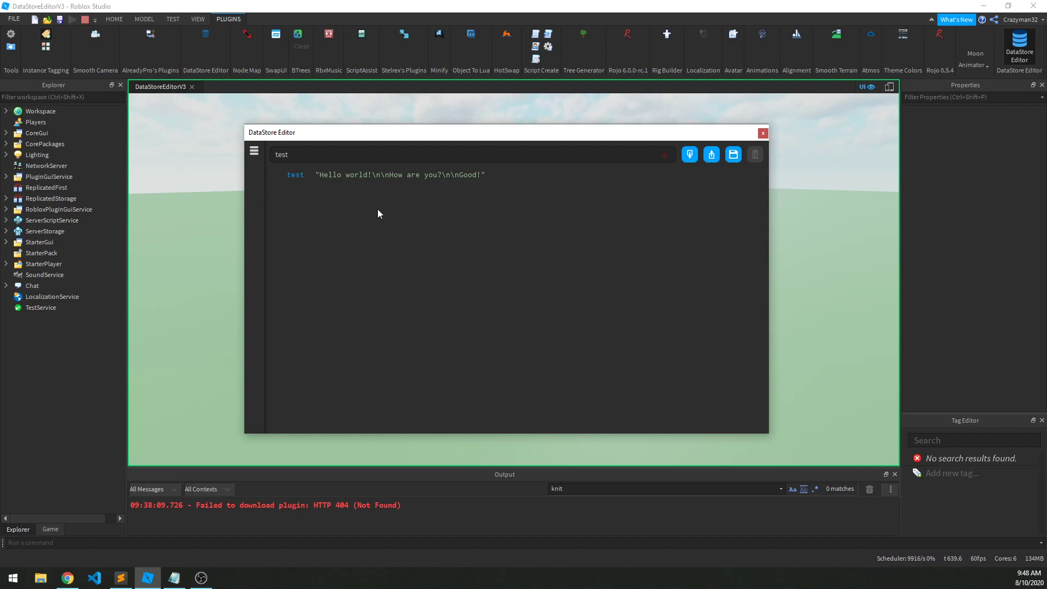
Empty the test key's string value and remove the quotes, turning it into a table.
{"action": "left_click", "coordinate": [424, 175]}
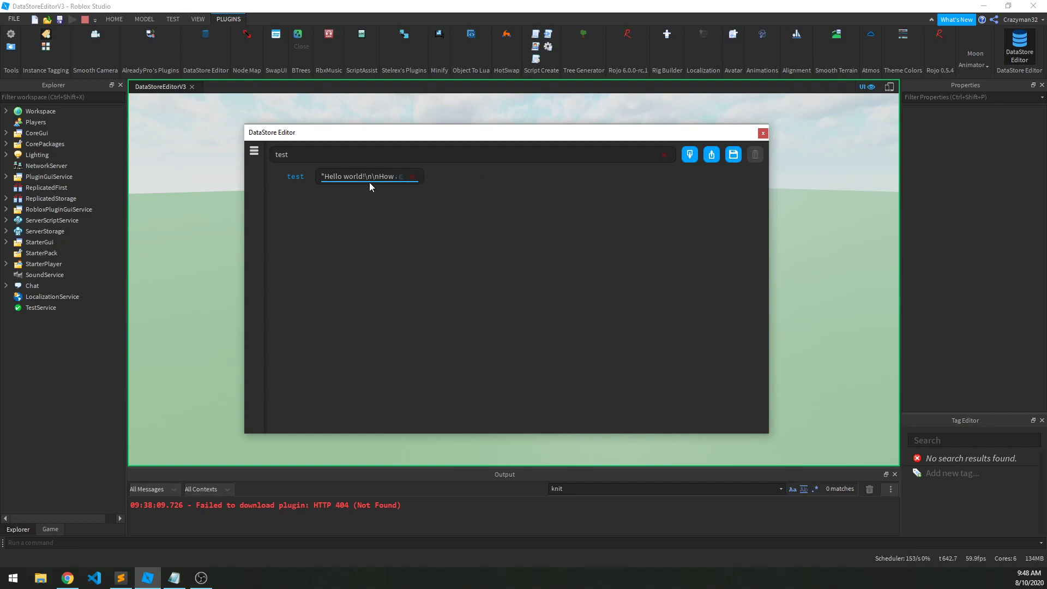
{"action": "left_click", "coordinate": [405, 177]}
{"action": "key", "text": "BackSpace"}
{"action": "left_click", "coordinate": [613, 199]}
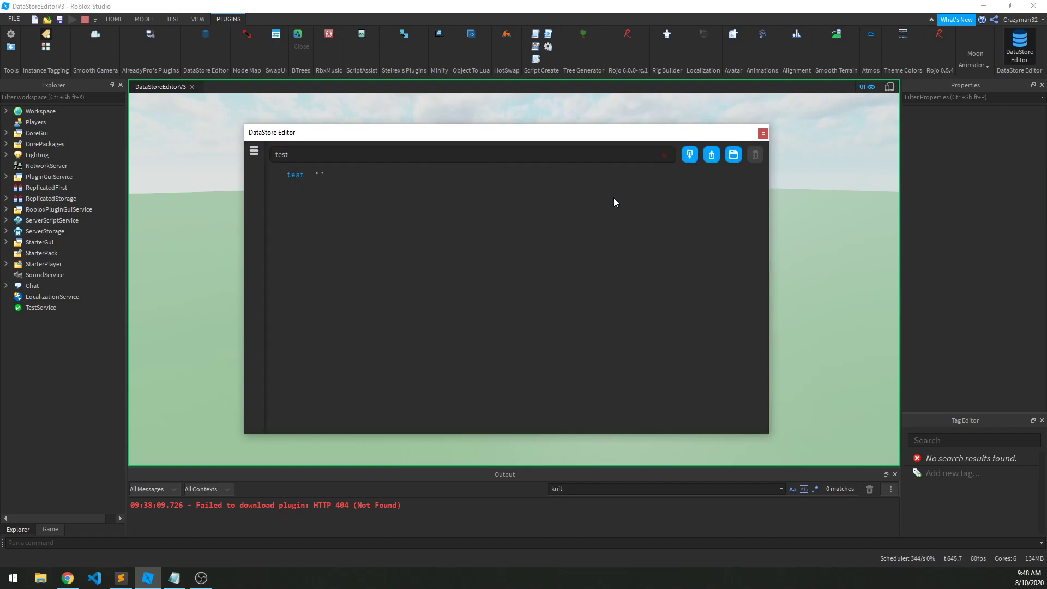
{"action": "left_click", "coordinate": [320, 174]}
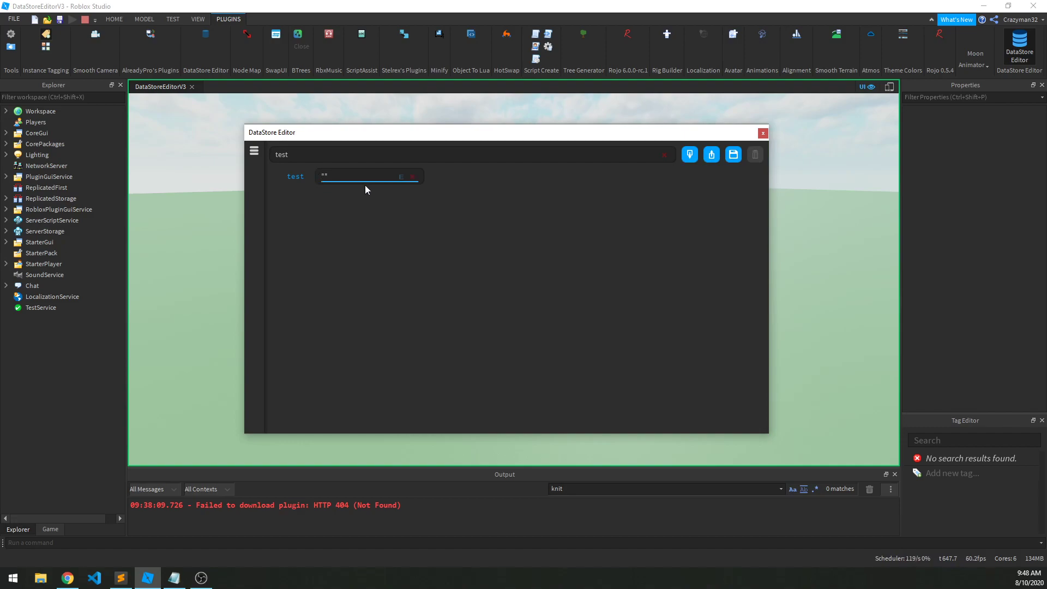
{"action": "key", "text": "BackSpace"}
{"action": "key", "text": "BackSpace"}
{"action": "key", "text": "Return"}
Insert a dictionary key 'kills' into test and give it a number value.
{"action": "right_click", "coordinate": [298, 176]}
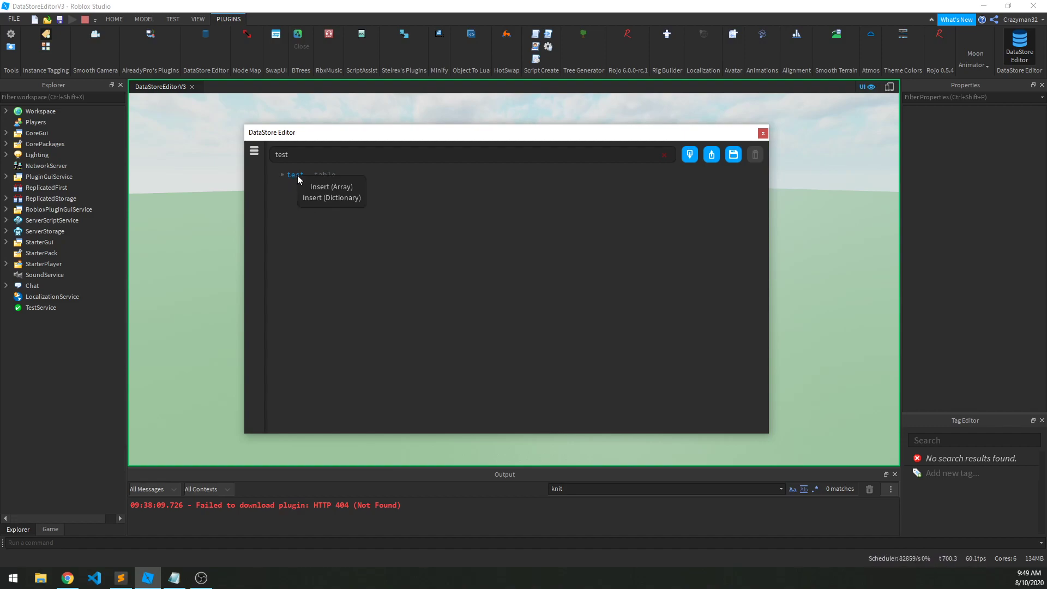
{"action": "left_click", "coordinate": [331, 199]}
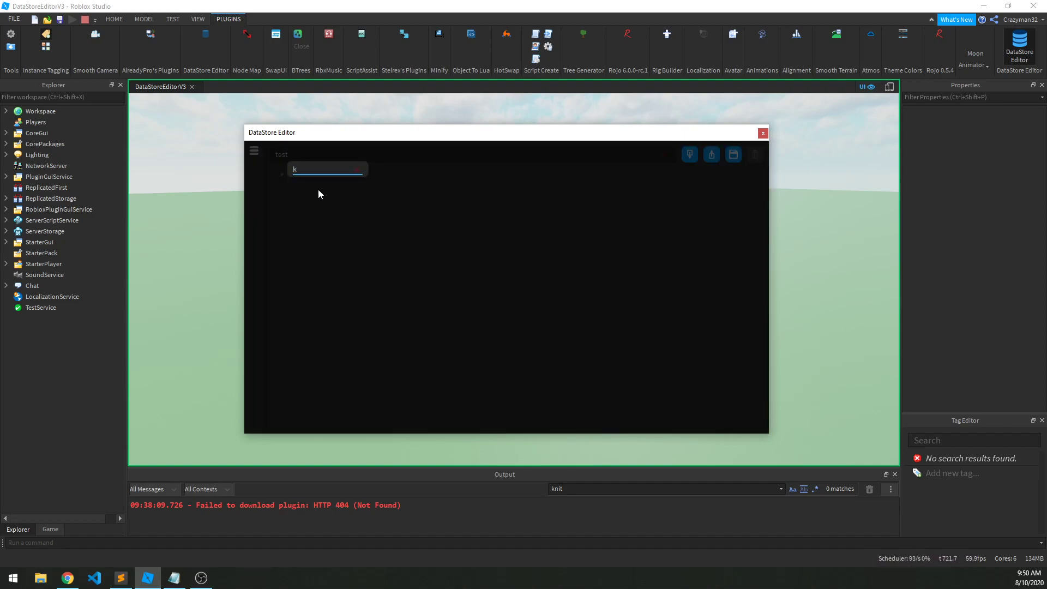
{"action": "type", "text": "kills"}
{"action": "key", "text": "Return"}
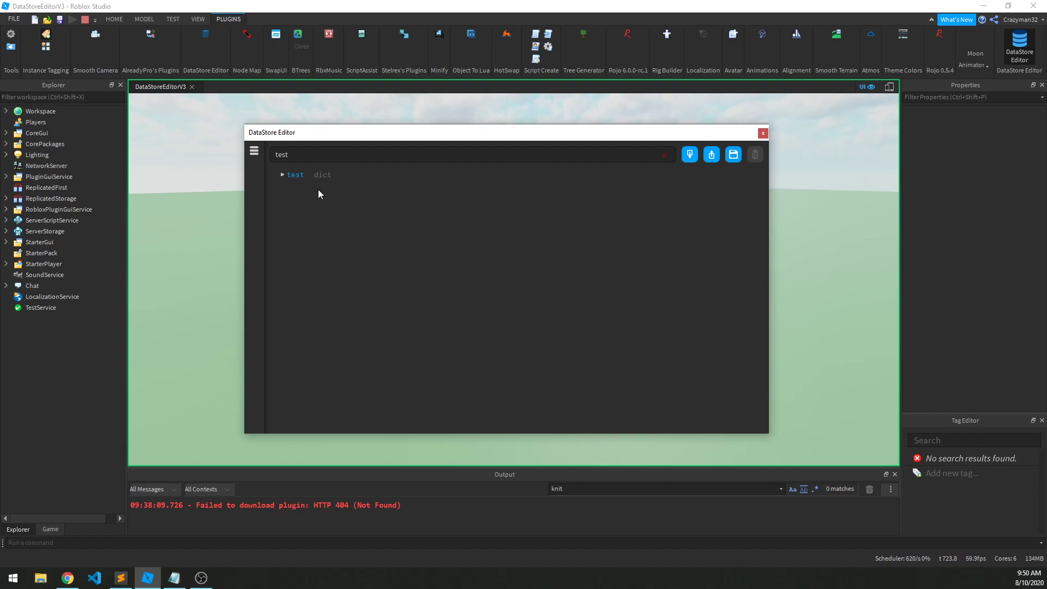
{"action": "left_click", "coordinate": [280, 175]}
{"action": "left_click", "coordinate": [356, 193]}
{"action": "key", "text": "ctrl+a"}
{"action": "key", "text": "BackSpace"}
{"action": "type", "text": "9"}
{"action": "key", "text": "Return"}
Add a key 'deaths' next to kills with value 0.
{"action": "right_click", "coordinate": [298, 176]}
{"action": "left_click", "coordinate": [343, 227]}
{"action": "right_click", "coordinate": [306, 187]}
{"action": "left_click", "coordinate": [326, 199]}
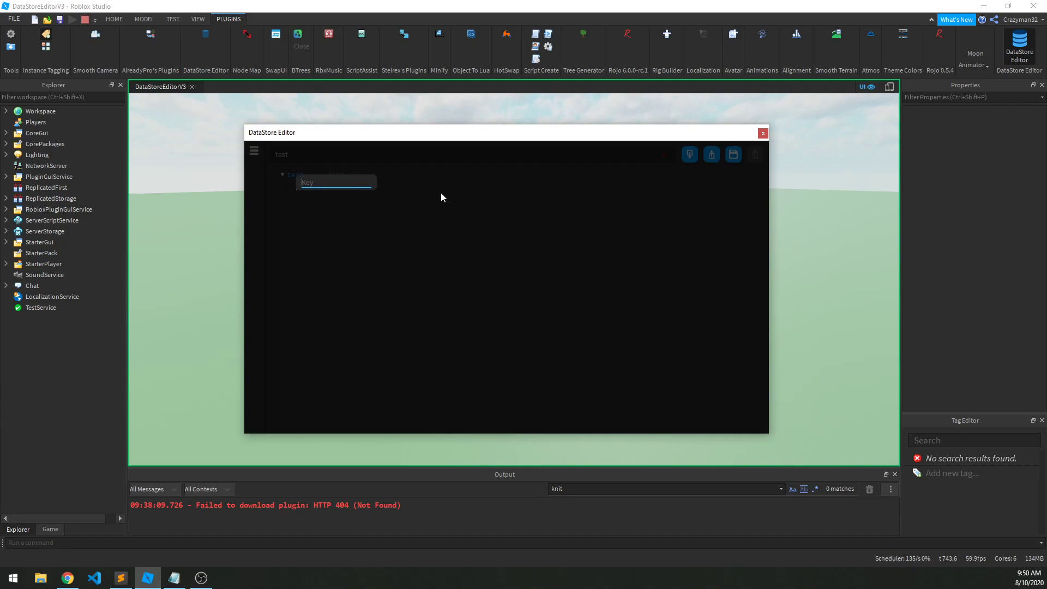
{"action": "type", "text": "deaths"}
{"action": "key", "text": "Return"}
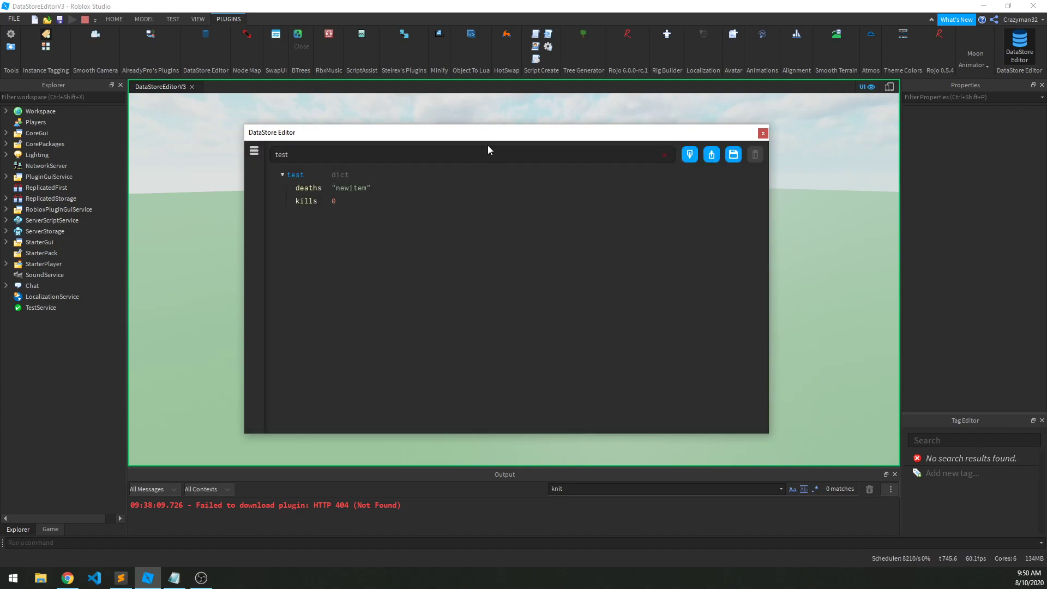
{"action": "left_click", "coordinate": [362, 189]}
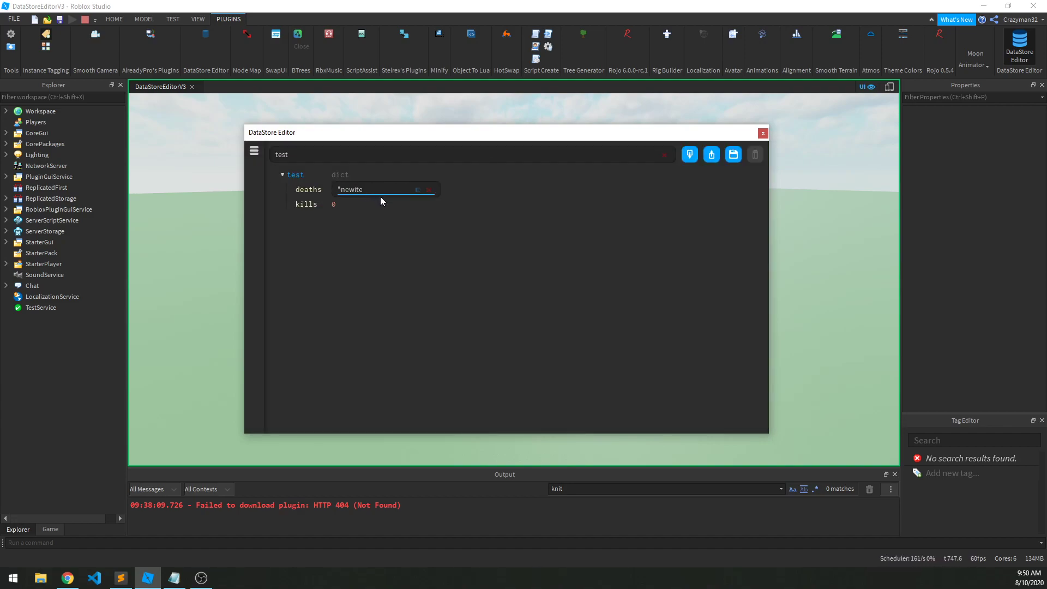
{"action": "key", "text": "BackSpace"}
{"action": "key", "text": "BackSpace"}
{"action": "key", "text": "BackSpace"}
{"action": "key", "text": "BackSpace"}
{"action": "key", "text": "BackSpace"}
{"action": "key", "text": "BackSpace"}
{"action": "key", "text": "BackSpace"}
{"action": "type", "text": "0"}
{"action": "key", "text": "Return"}
Add a key 'points' with value 10 and save the test entry.
{"action": "right_click", "coordinate": [300, 180]}
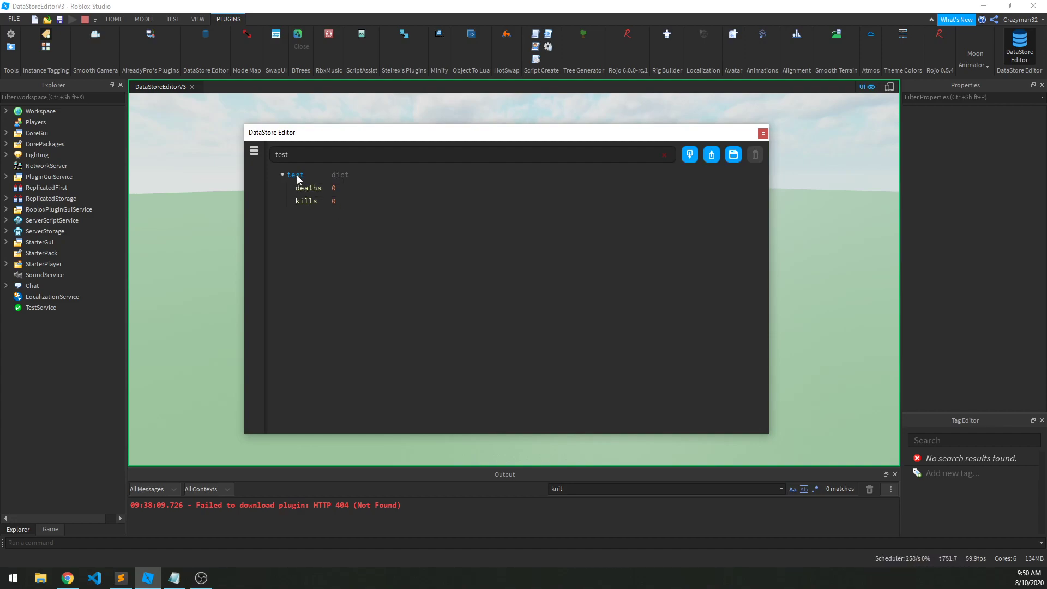
{"action": "right_click", "coordinate": [299, 178]}
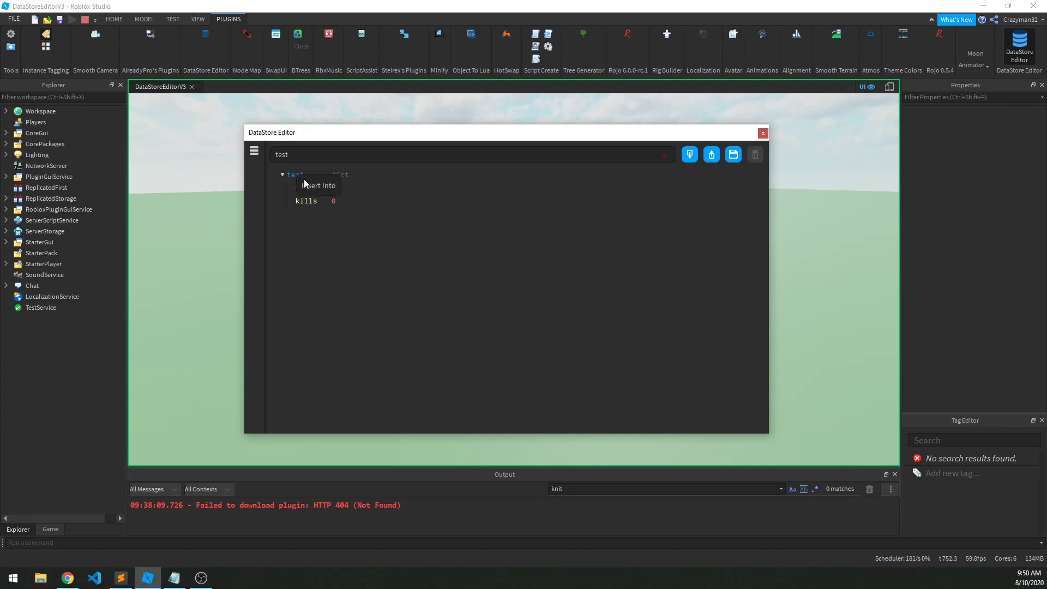
{"action": "left_click", "coordinate": [332, 185]}
{"action": "type", "text": "points"}
{"action": "key", "text": "Return"}
{"action": "double_click", "coordinate": [338, 212]}
{"action": "key", "text": "ctrl+a"}
{"action": "type", "text": "10"}
{"action": "key", "text": "Return"}
{"action": "left_click", "coordinate": [734, 155]}
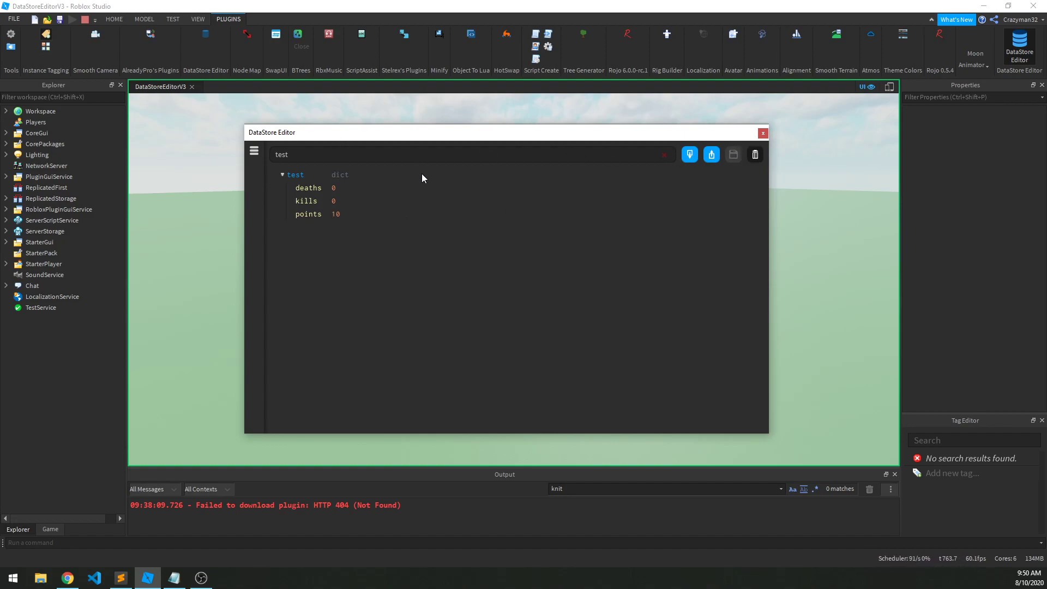
Insert a key 'another' into test and turn it into a one-item array.
{"action": "right_click", "coordinate": [295, 180]}
{"action": "left_click", "coordinate": [308, 189]}
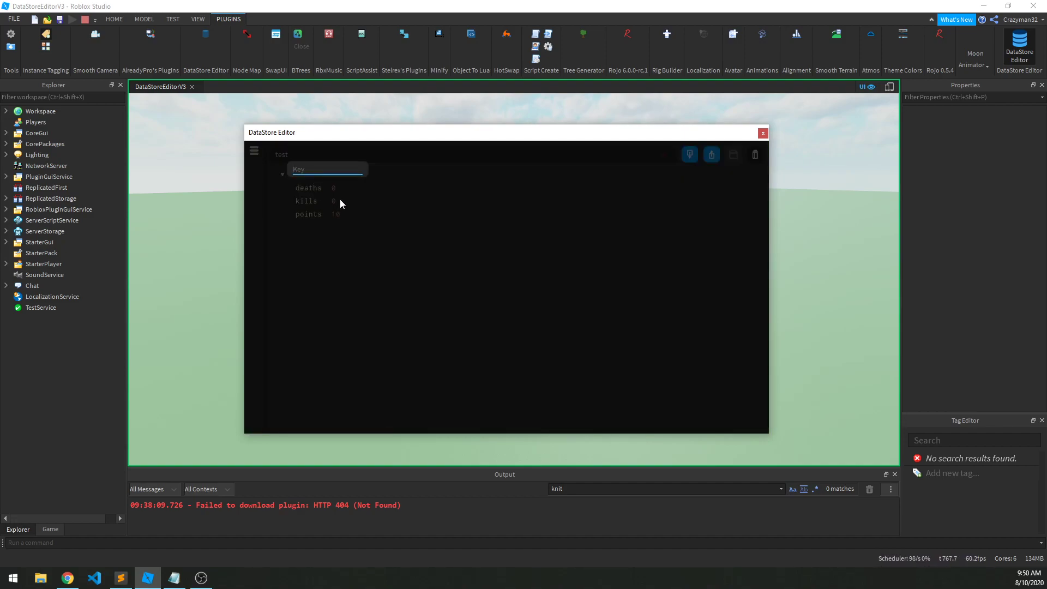
{"action": "type", "text": "another"}
{"action": "key", "text": "Return"}
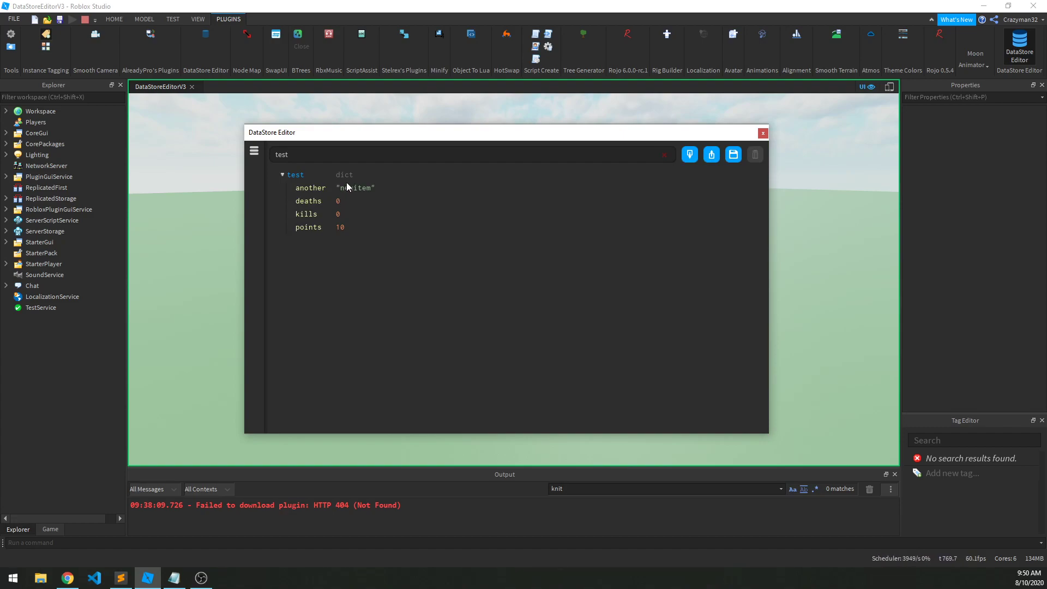
{"action": "left_click", "coordinate": [349, 187]}
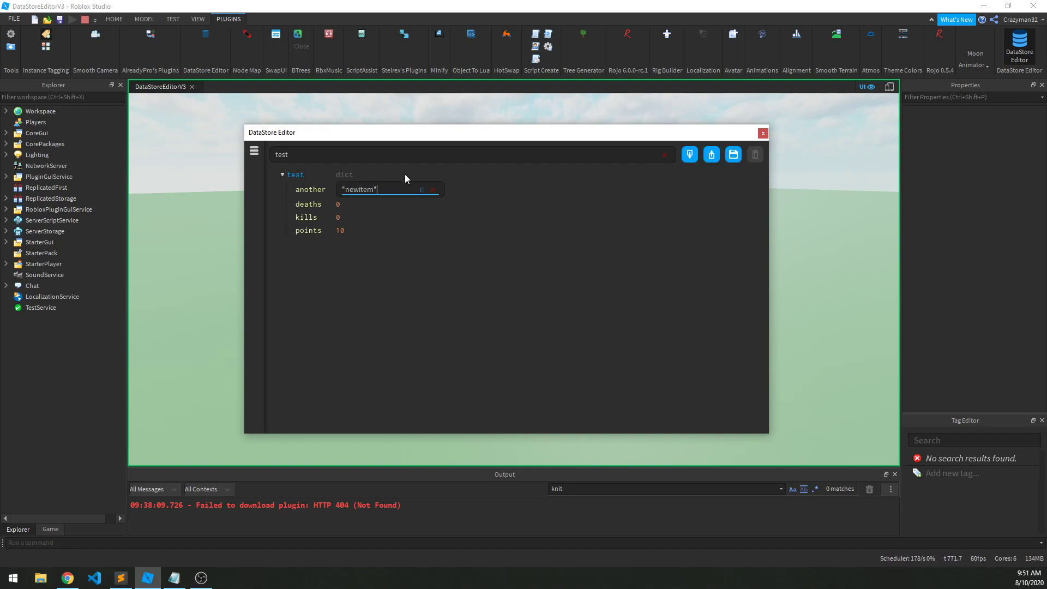
{"action": "key", "text": "ctrl+a"}
{"action": "key", "text": "BackSpace"}
{"action": "type", "text": "["}
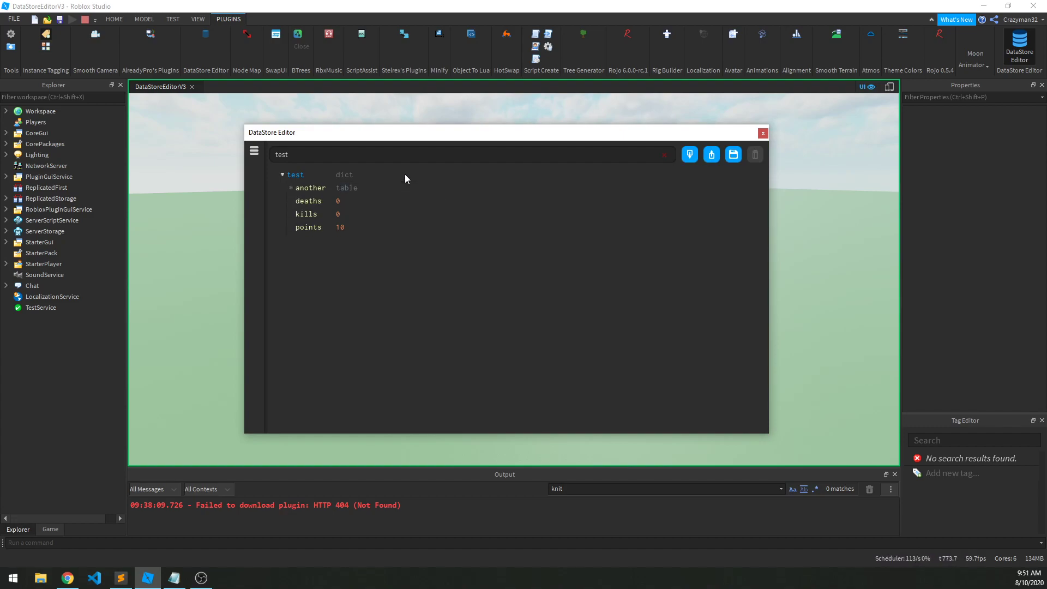
{"action": "right_click", "coordinate": [309, 189]}
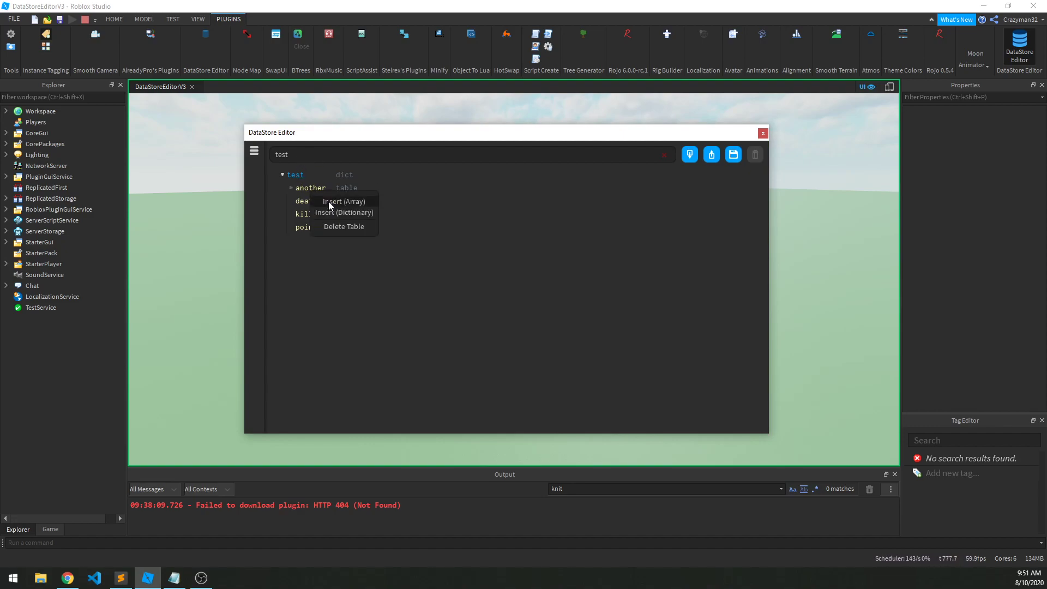
{"action": "left_click", "coordinate": [328, 201]}
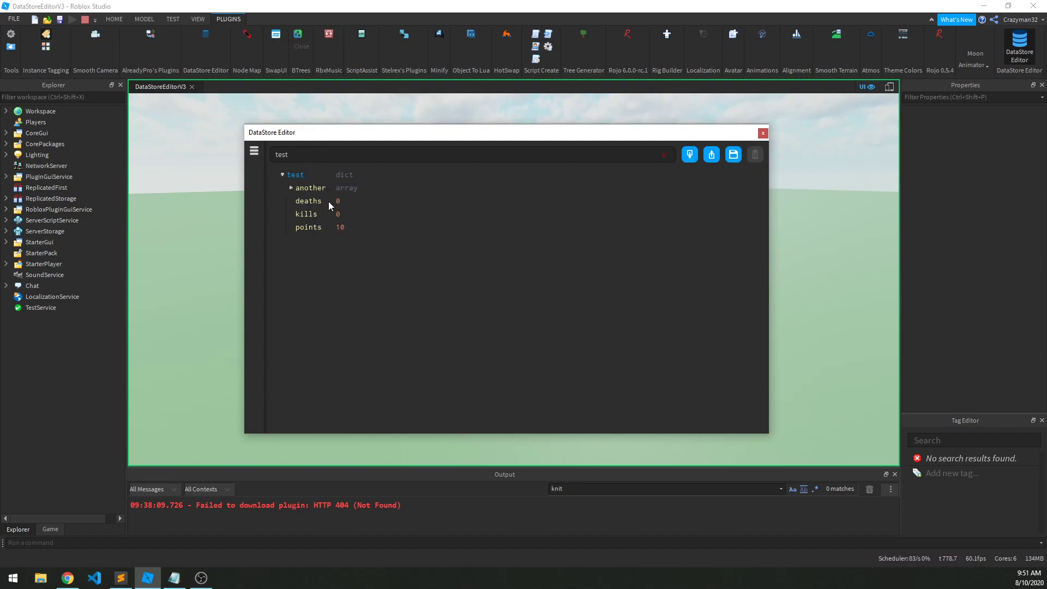
Set the first array item to "bob" and append a second item "mary".
{"action": "left_click", "coordinate": [291, 187]}
{"action": "left_click", "coordinate": [351, 202]}
{"action": "key", "text": "BackSpace"}
{"action": "key", "text": "BackSpace"}
{"action": "key", "text": "BackSpace"}
{"action": "key", "text": "BackSpace"}
{"action": "type", "text": "bob"}
{"action": "key", "text": "Return"}
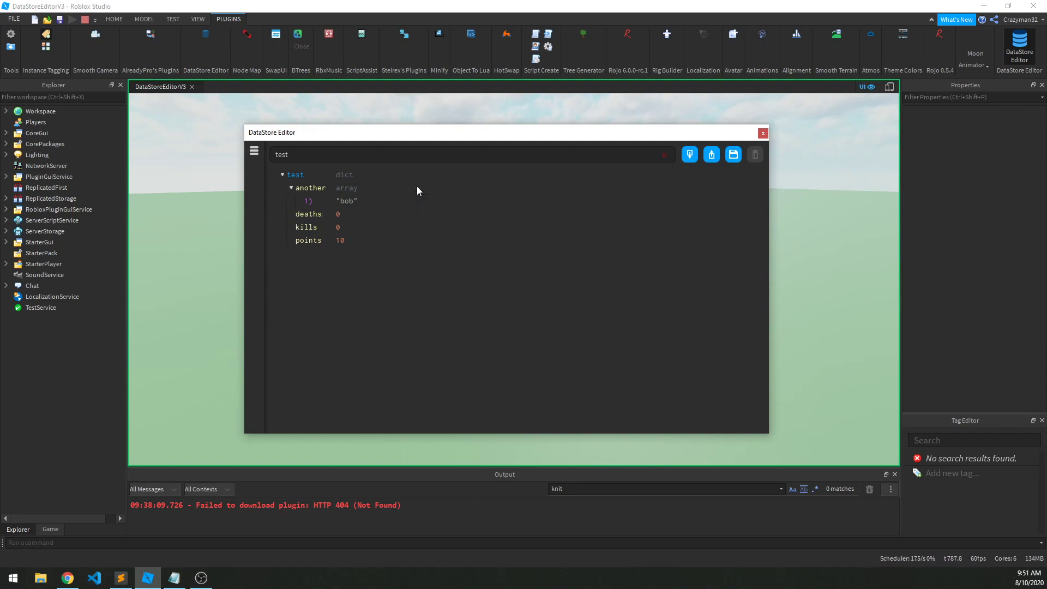
{"action": "right_click", "coordinate": [306, 195]}
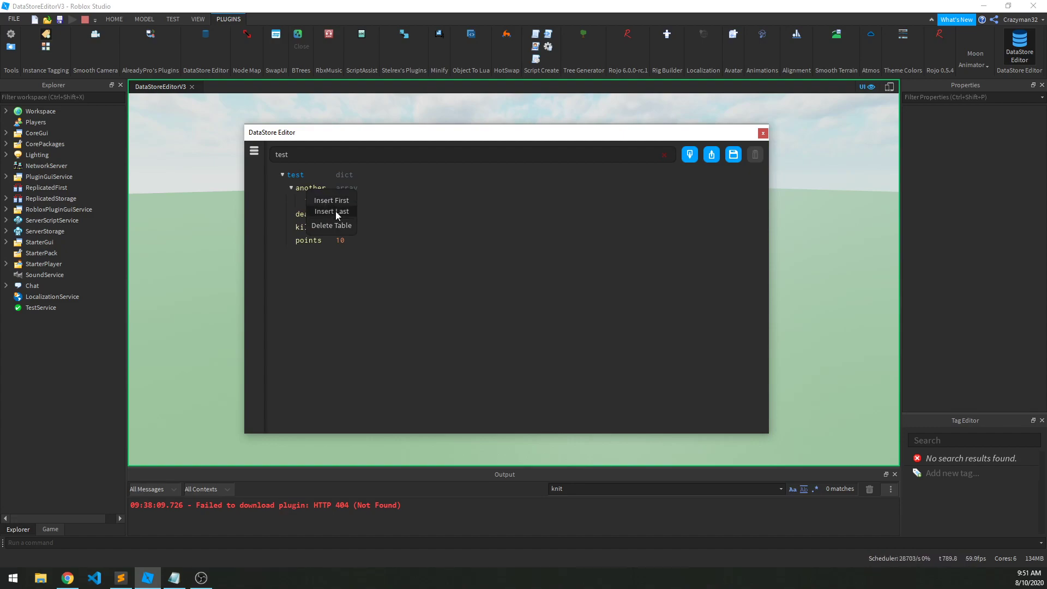
{"action": "left_click", "coordinate": [336, 211]}
{"action": "double_click", "coordinate": [355, 214]}
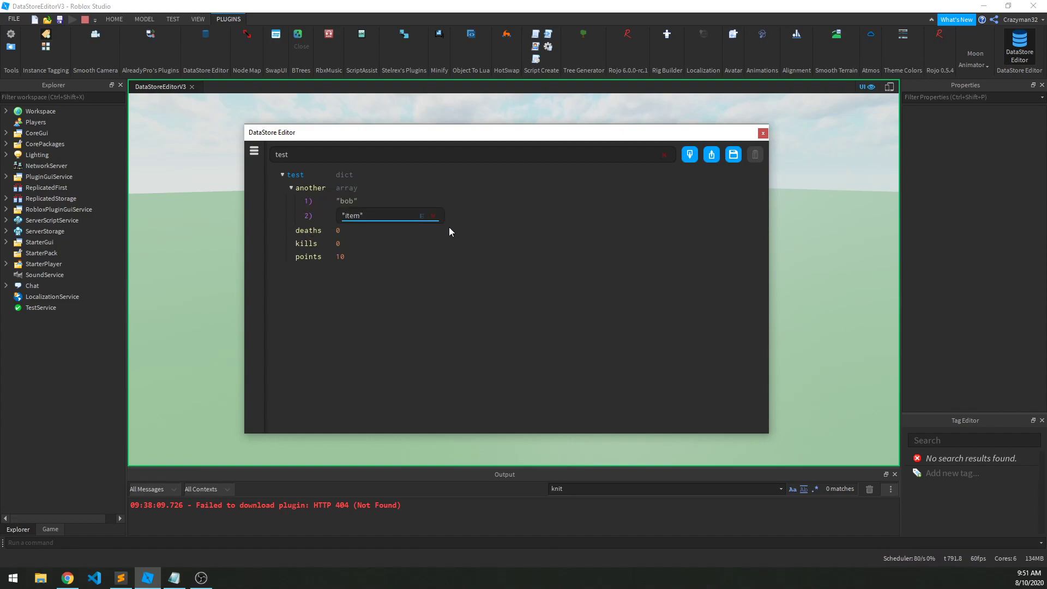
{"action": "key", "text": "BackSpace"}
{"action": "key", "text": "BackSpace"}
{"action": "key", "text": "BackSpace"}
{"action": "key", "text": "BackSpace"}
{"action": "type", "text": "mary"}
{"action": "key", "text": "Return"}
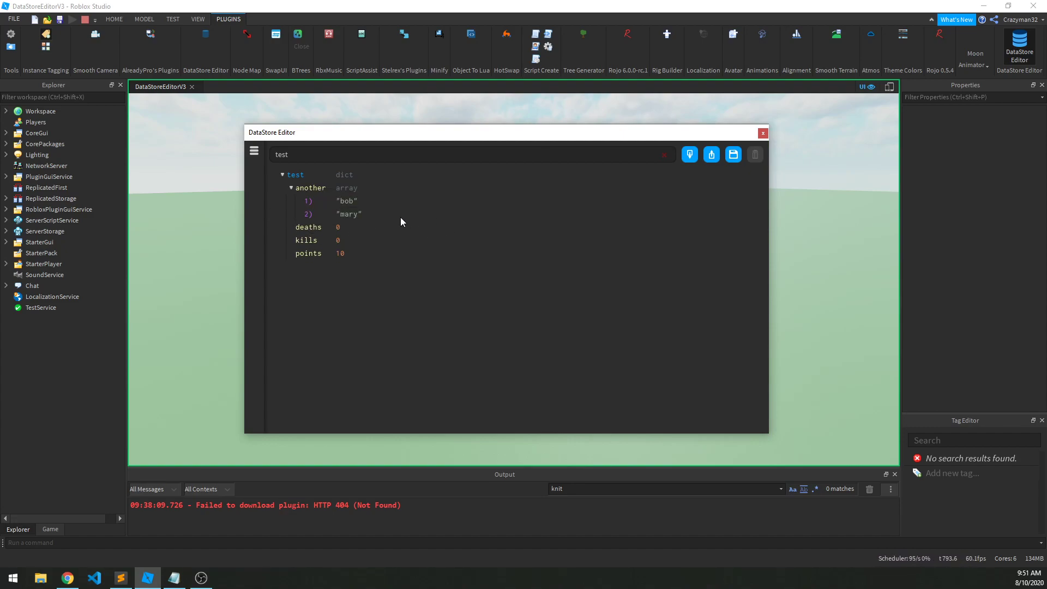
Append a third array item "john".
{"action": "right_click", "coordinate": [315, 189]}
{"action": "left_click", "coordinate": [337, 211]}
{"action": "double_click", "coordinate": [357, 227]}
{"action": "key", "text": "BackSpace"}
{"action": "key", "text": "BackSpace"}
{"action": "key", "text": "BackSpace"}
{"action": "key", "text": "BackSpace"}
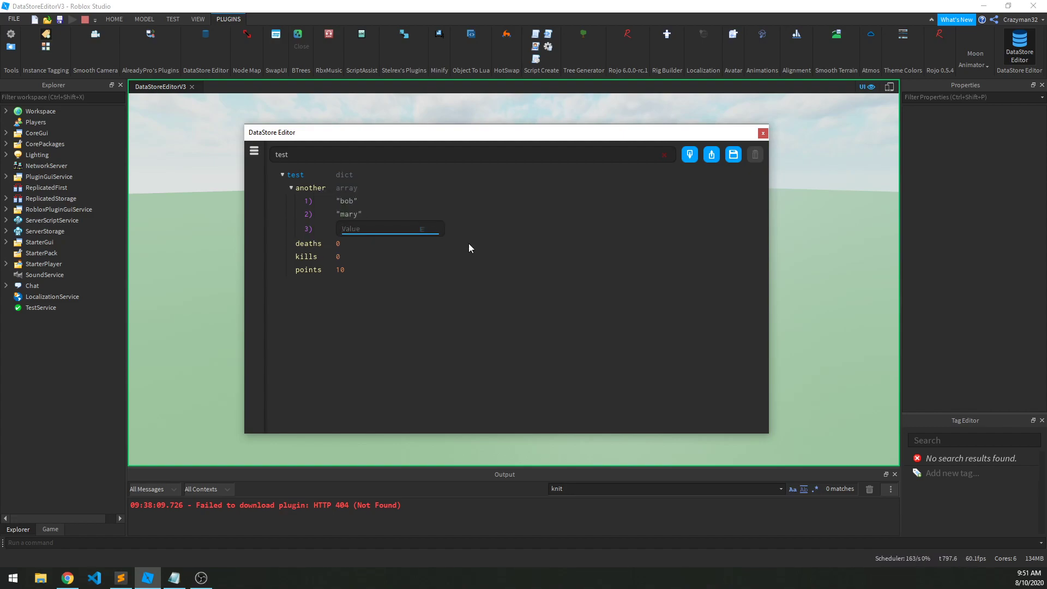
{"action": "type", "text": "john"}
{"action": "key", "text": "Return"}
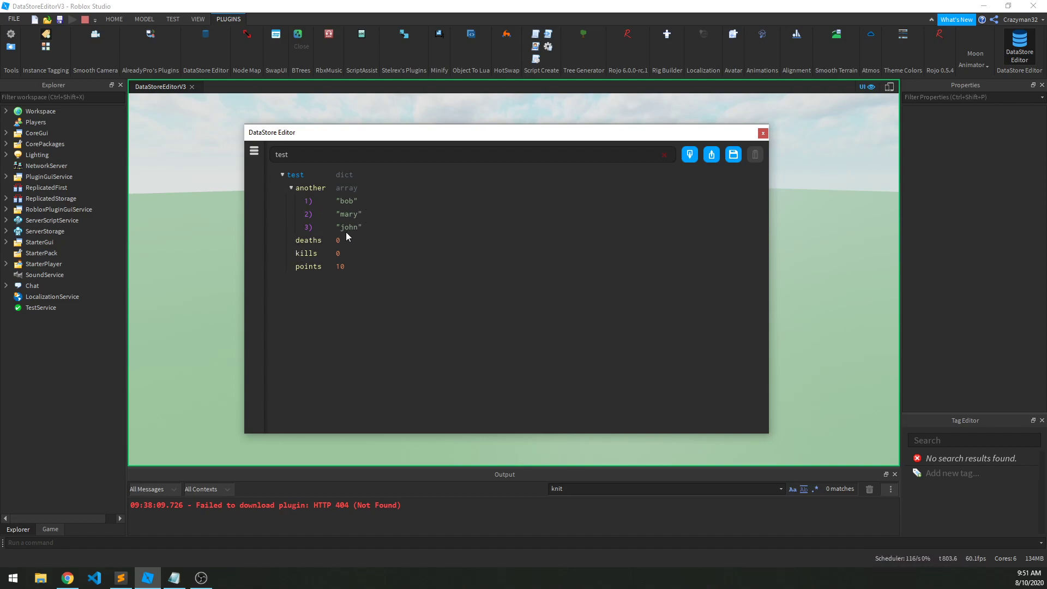
Move "john" above "mary" in the another array, then delete it.
{"action": "right_click", "coordinate": [313, 269]}
{"action": "left_click", "coordinate": [492, 291]}
{"action": "right_click", "coordinate": [306, 216]}
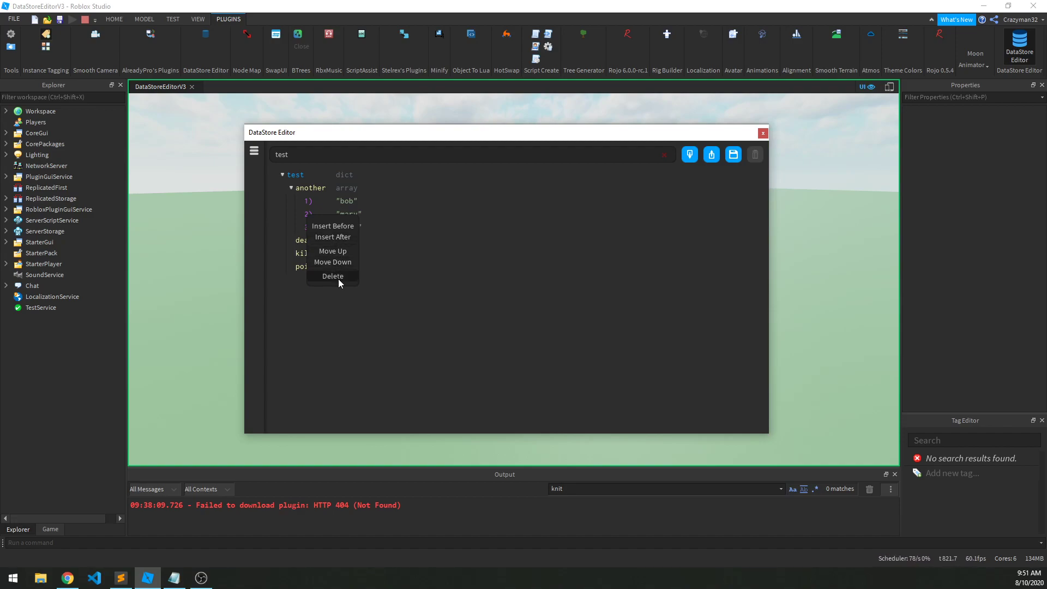
{"action": "left_click", "coordinate": [438, 256]}
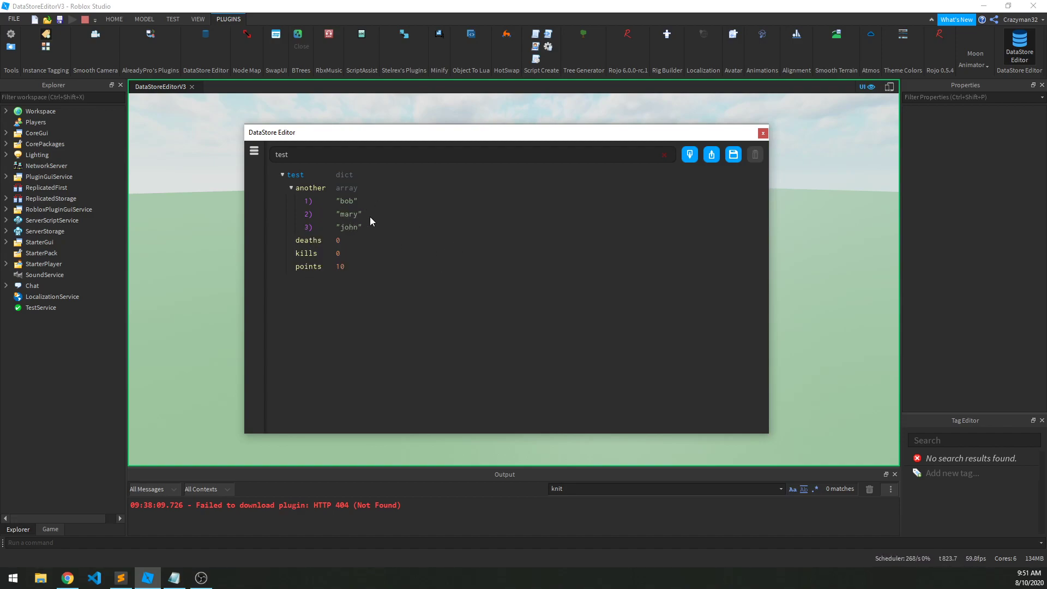
{"action": "right_click", "coordinate": [306, 227]}
{"action": "left_click", "coordinate": [332, 265]}
{"action": "right_click", "coordinate": [310, 216]}
{"action": "left_click", "coordinate": [351, 279]}
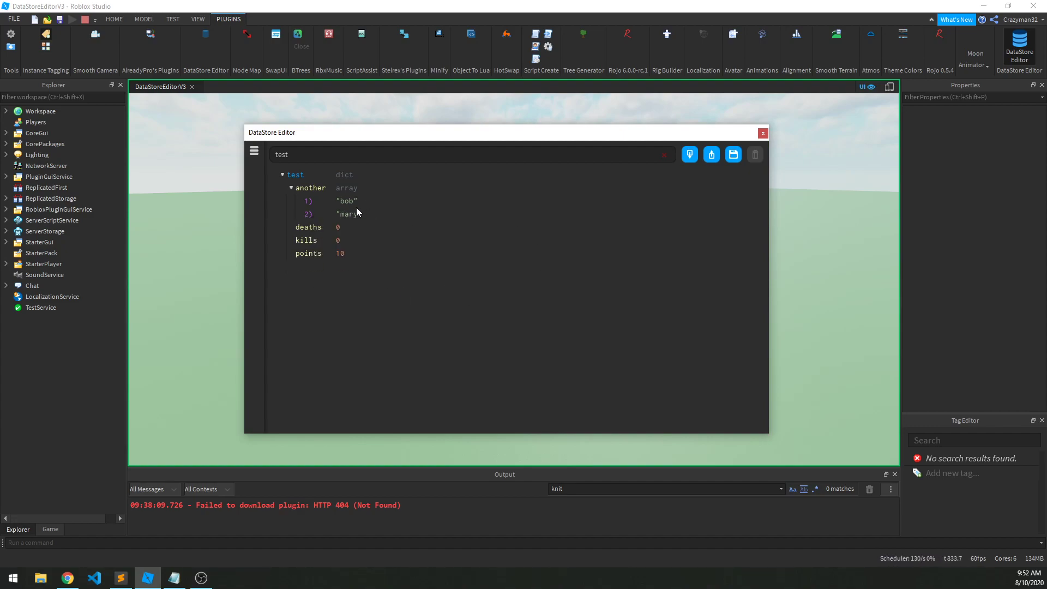
Insert a new entry "joe" after "bob" in the array.
{"action": "right_click", "coordinate": [312, 207]}
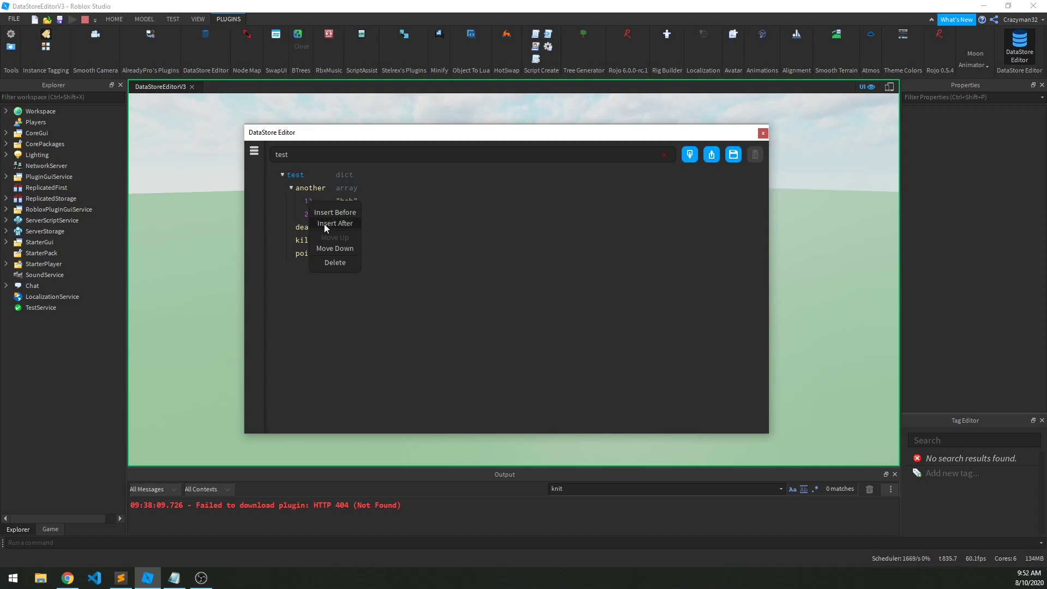
{"action": "left_click", "coordinate": [326, 224]}
{"action": "double_click", "coordinate": [349, 215]}
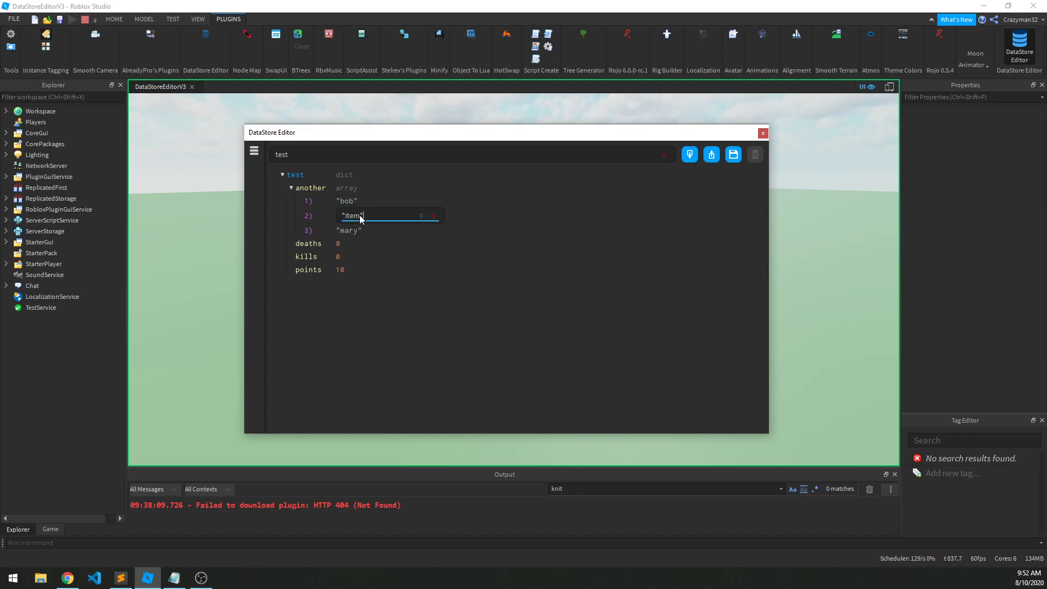
{"action": "key", "text": "BackSpace"}
{"action": "key", "text": "BackSpace"}
{"action": "type", "text": "joe"}
{"action": "key", "text": "Return"}
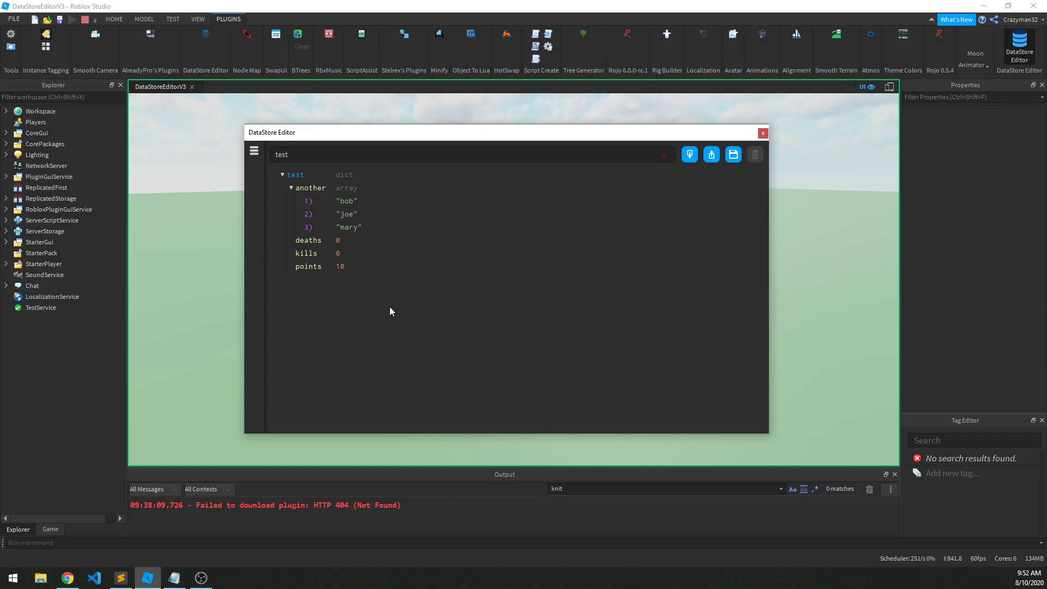
Save key test with another [bob, joe, mary], deaths 0, kills 0, points 10.
{"action": "left_click", "coordinate": [734, 154]}
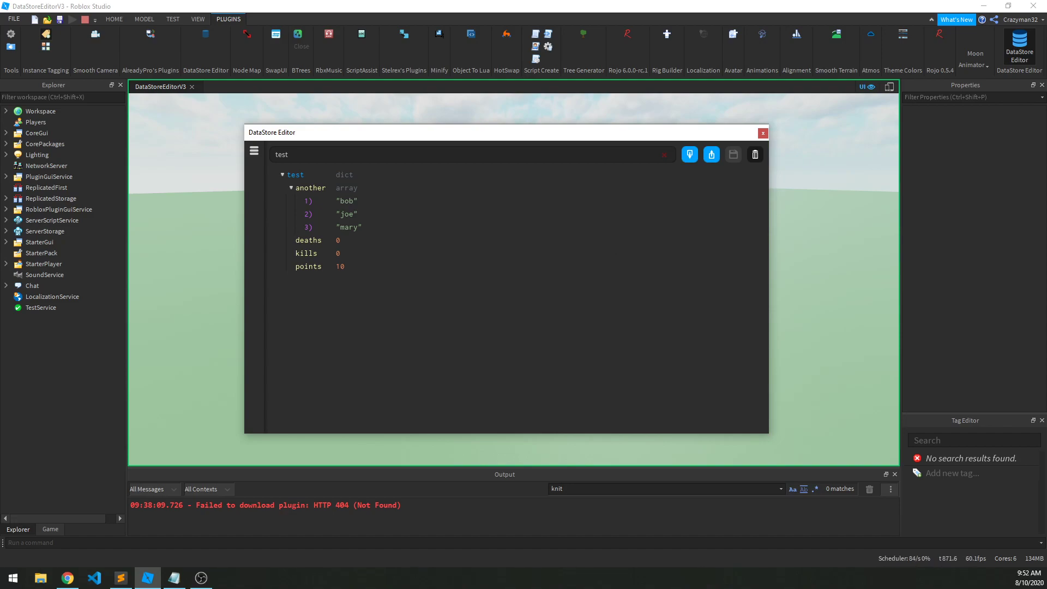
Delete the data.test = data line and the blank first line from datatest.lua, then save it.
{"action": "key", "text": "alt+Tab"}
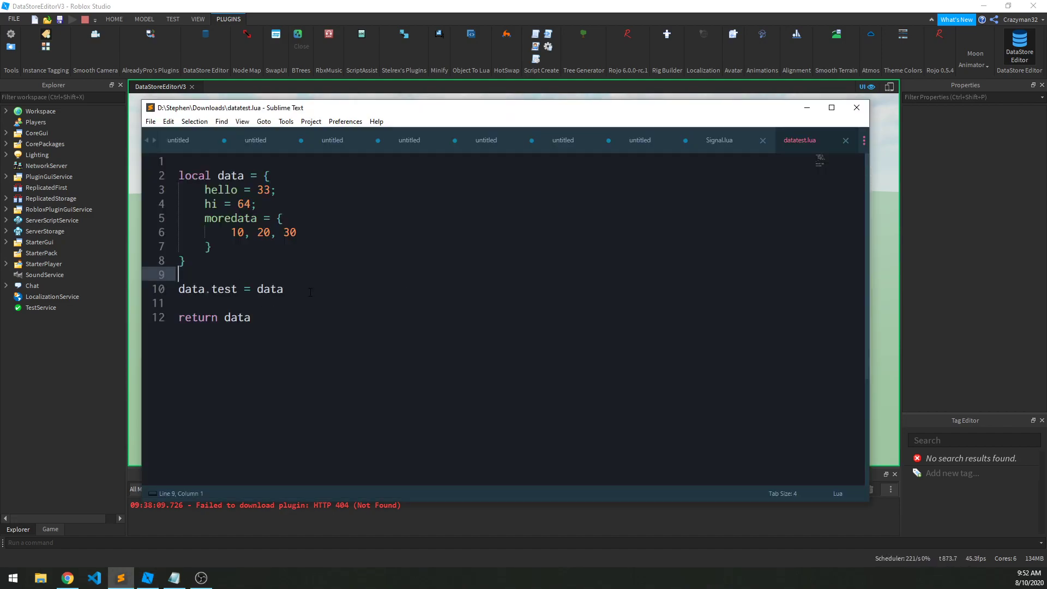
{"action": "left_click_drag", "start_coordinate": [285, 289], "coordinate": [294, 260]}
{"action": "key", "text": "BackSpace"}
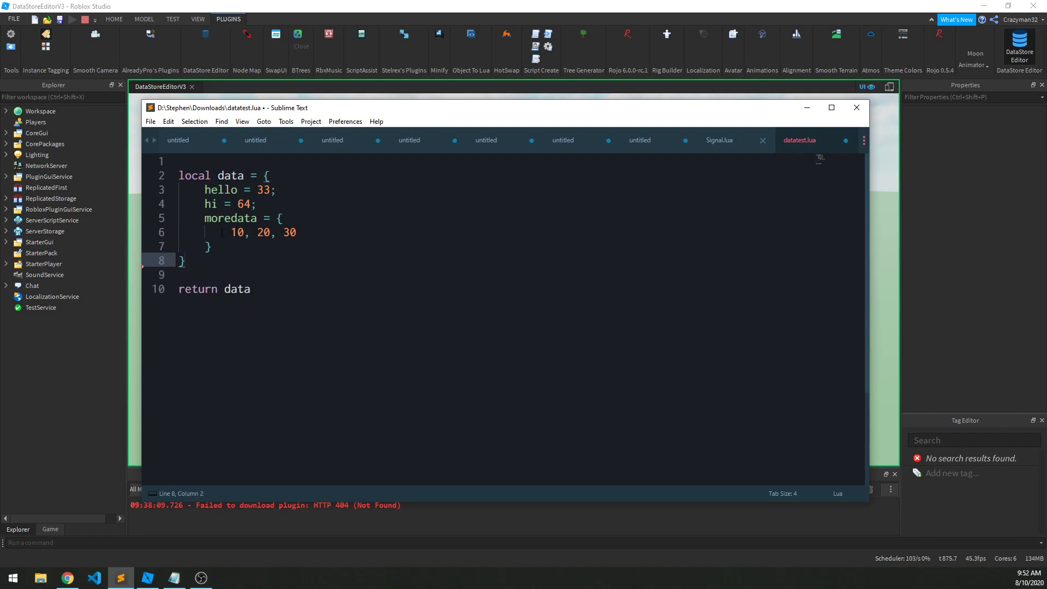
{"action": "left_click", "coordinate": [176, 175]}
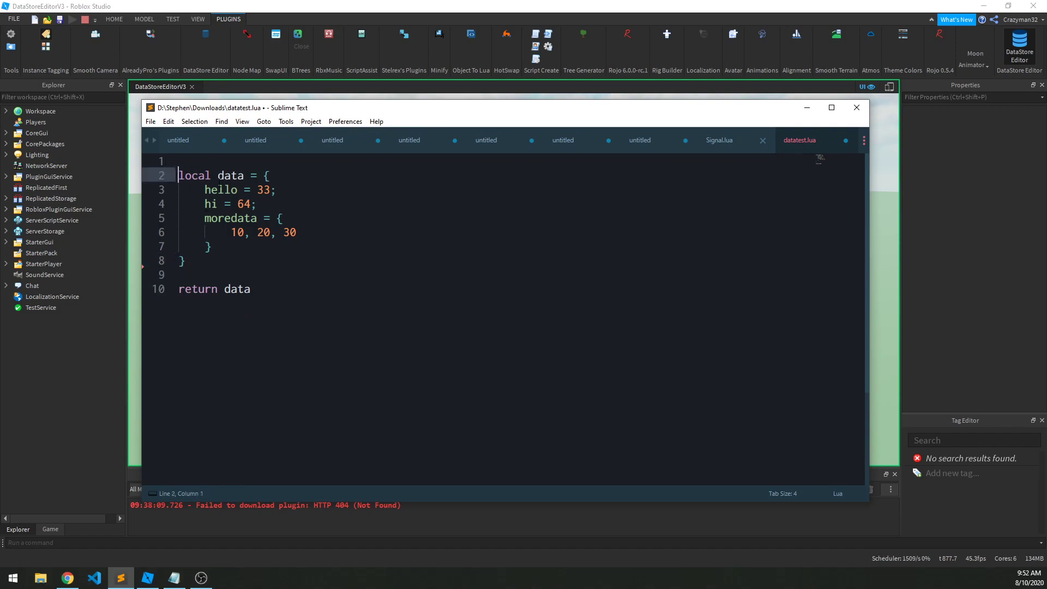
{"action": "key", "text": "BackSpace"}
{"action": "left_click", "coordinate": [261, 247]}
{"action": "key", "text": "ctrl+shift+Home"}
{"action": "left_click", "coordinate": [303, 288]}
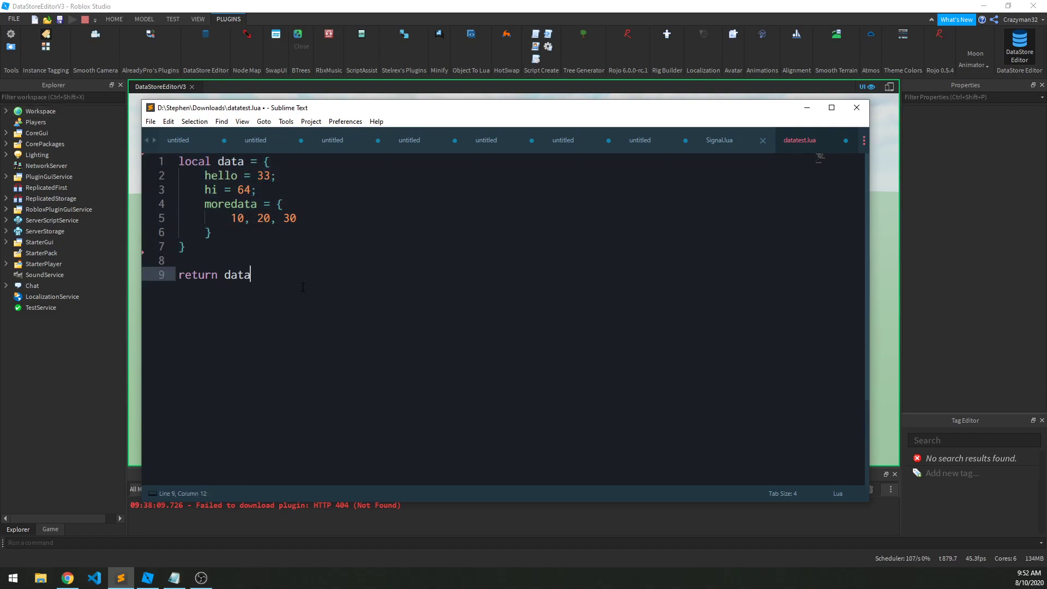
{"action": "key", "text": "ctrl+s"}
Try replacing the data table with {}, undo it, and leave the table unchanged.
{"action": "left_click", "coordinate": [219, 248]}
{"action": "left_click_drag", "start_coordinate": [219, 249], "coordinate": [264, 161]}
{"action": "type", "text": "{}"}
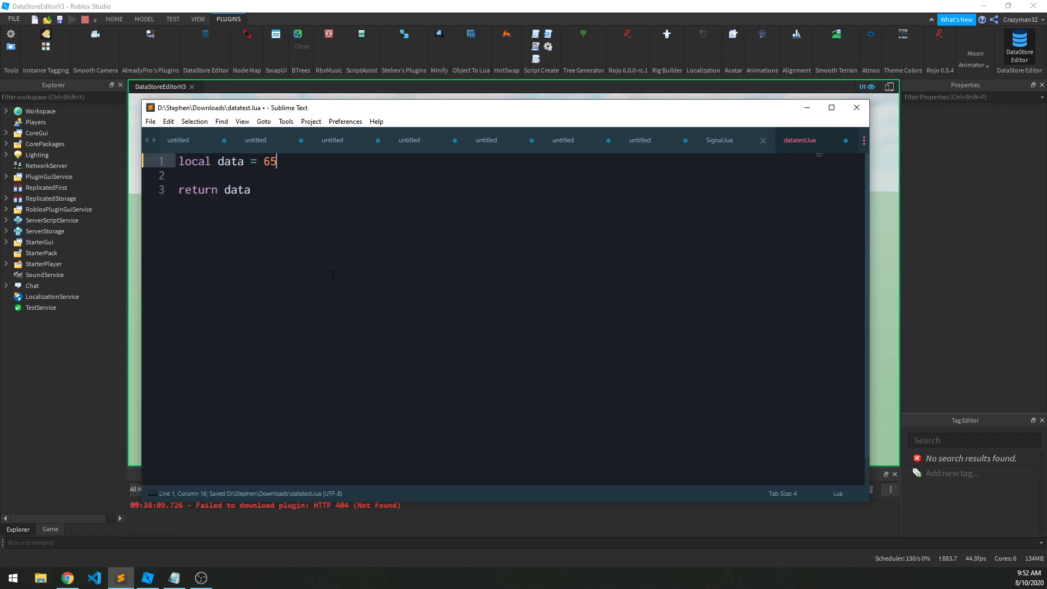
{"action": "key", "text": "ctrl+z"}
{"action": "left_click", "coordinate": [327, 278]}
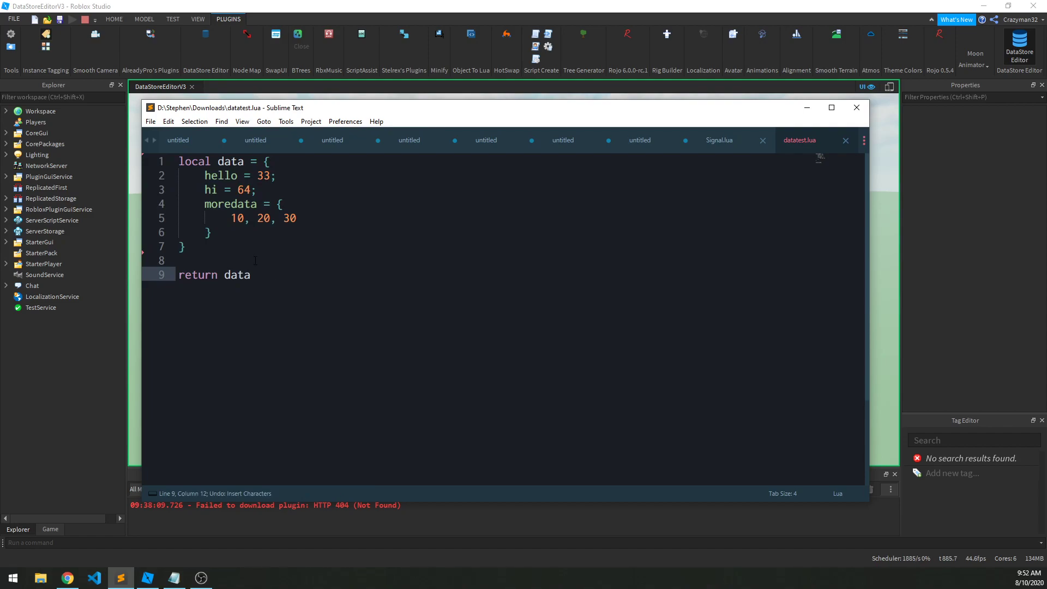
{"action": "left_click", "coordinate": [242, 248]}
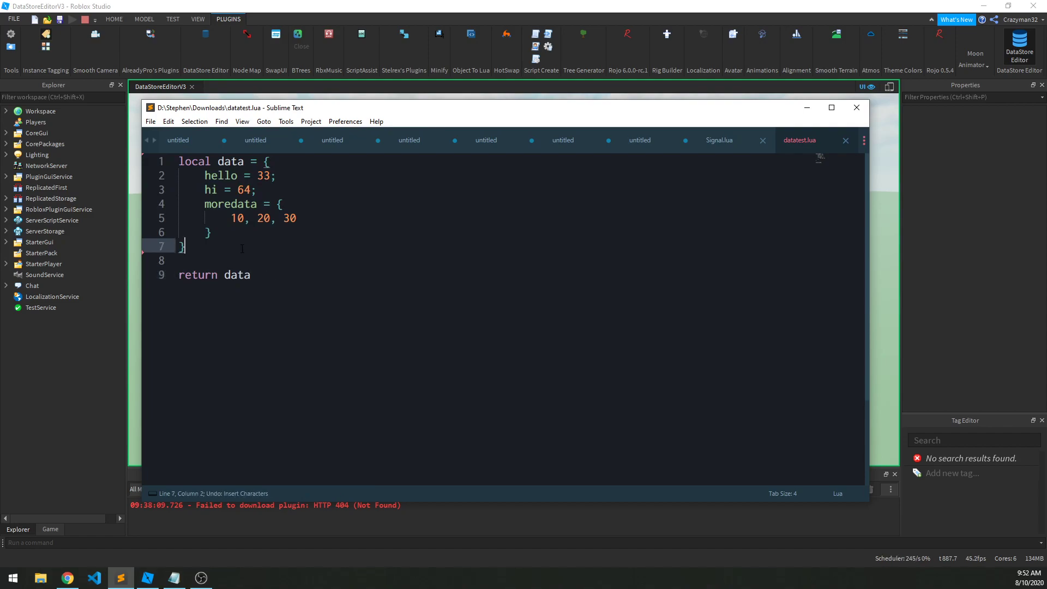
{"action": "left_click_drag", "start_coordinate": [242, 248], "coordinate": [269, 175]}
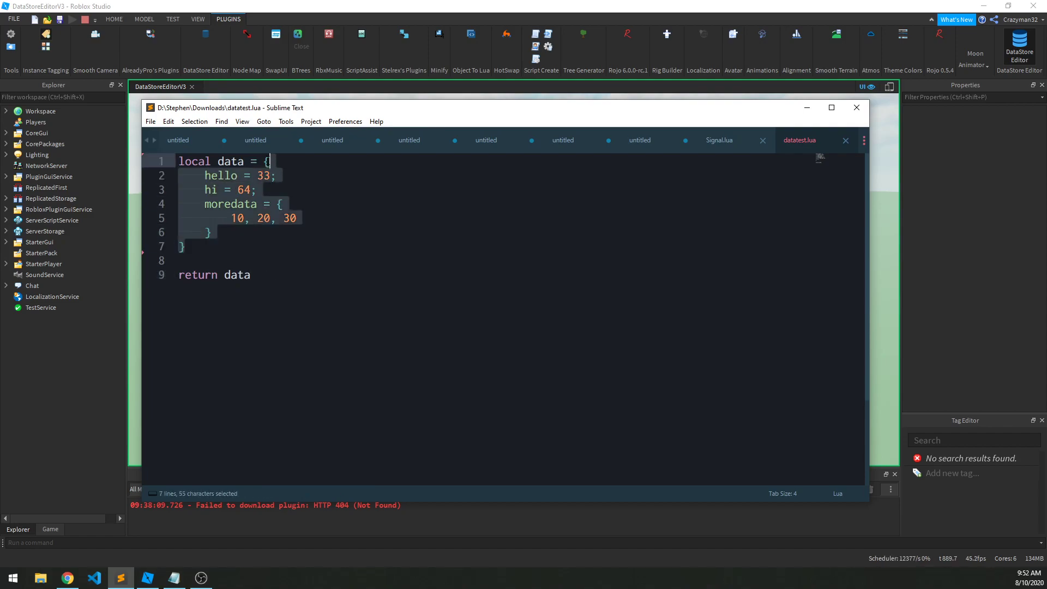
{"action": "left_click", "coordinate": [290, 237]}
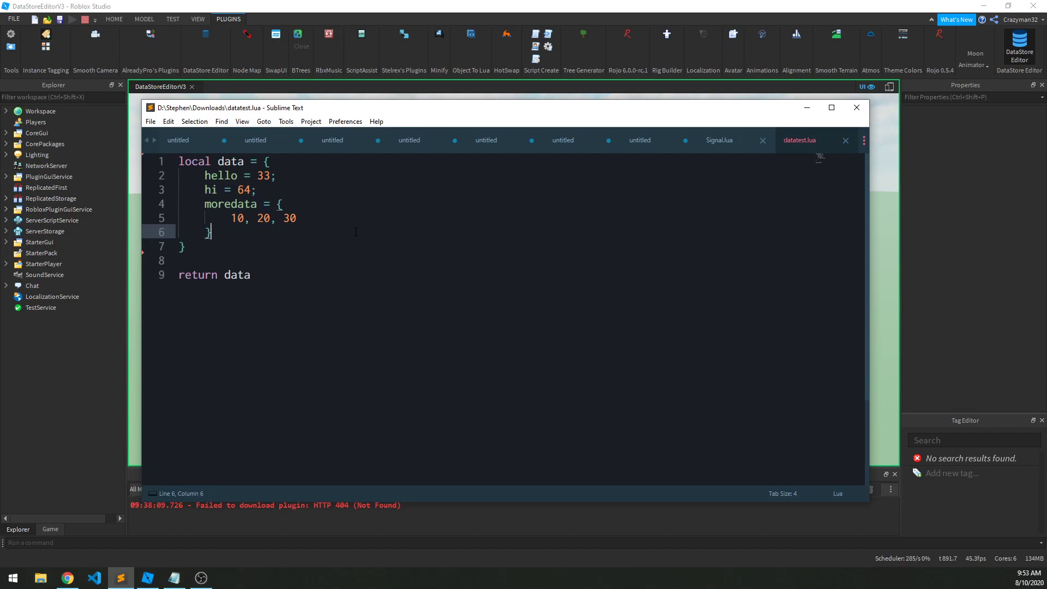
{"action": "left_click", "coordinate": [242, 243]}
{"action": "key", "text": "shift+Up"}
{"action": "key", "text": "shift+Up"}
{"action": "key", "text": "shift+Up"}
{"action": "key", "text": "shift+Up"}
{"action": "key", "text": "shift+Up"}
{"action": "key", "text": "shift+Up"}
{"action": "key", "text": "shift+Home"}
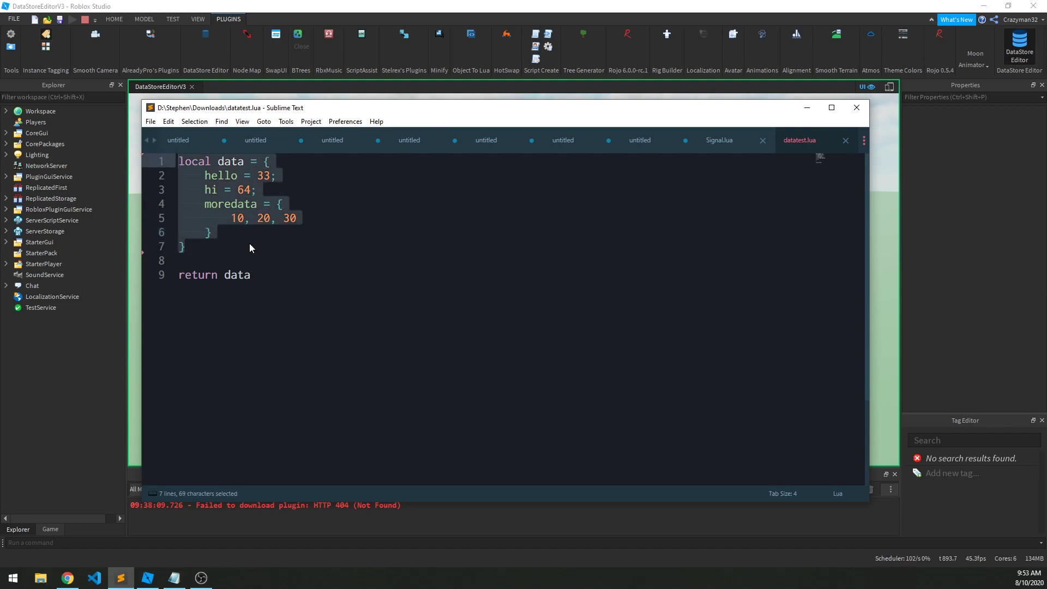
{"action": "left_click", "coordinate": [249, 243]}
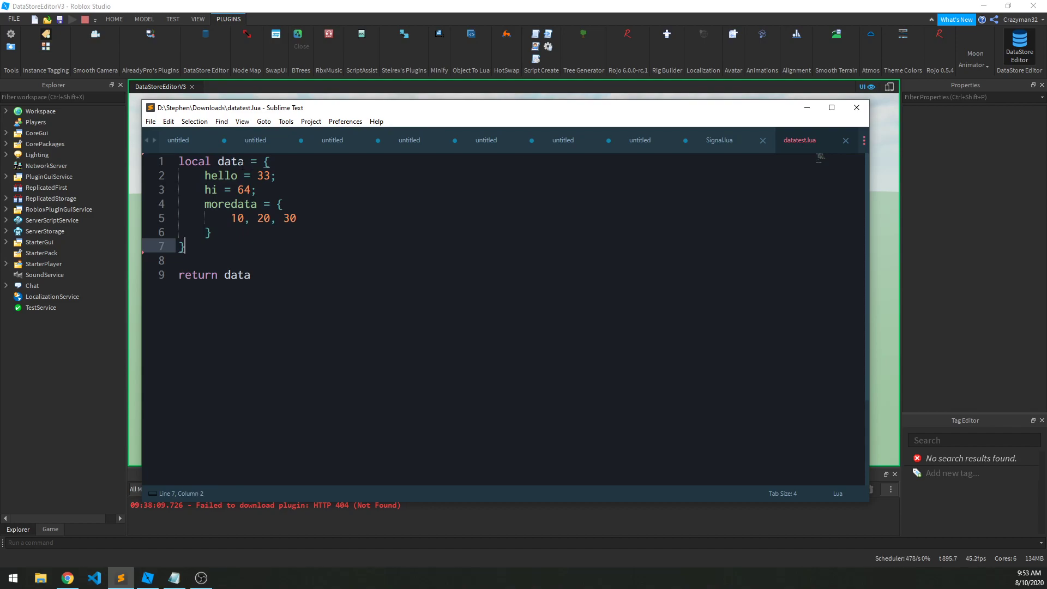
Import datatest.lua from Downloads into key test and expand its moredata array.
{"action": "key", "text": "alt+Tab"}
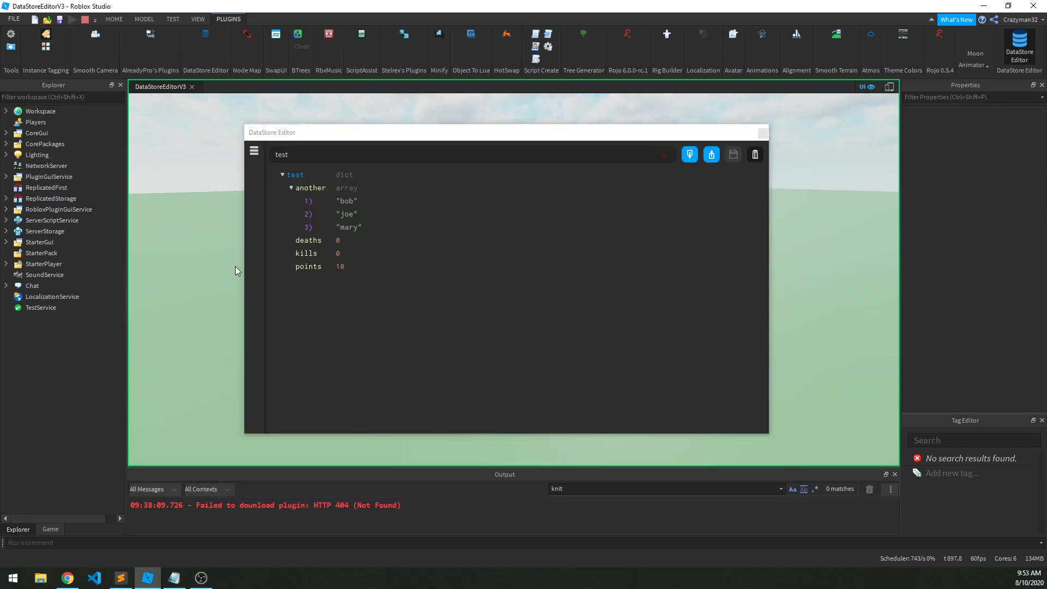
{"action": "left_click", "coordinate": [691, 155]}
{"action": "left_click", "coordinate": [122, 272]}
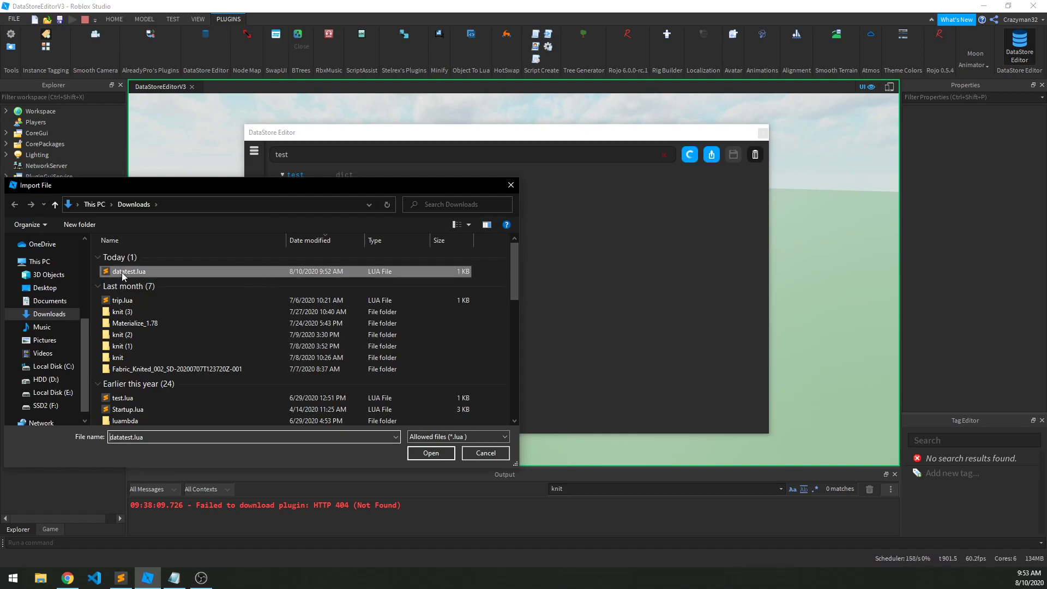
{"action": "left_click", "coordinate": [426, 453]}
{"action": "left_click", "coordinate": [305, 215]}
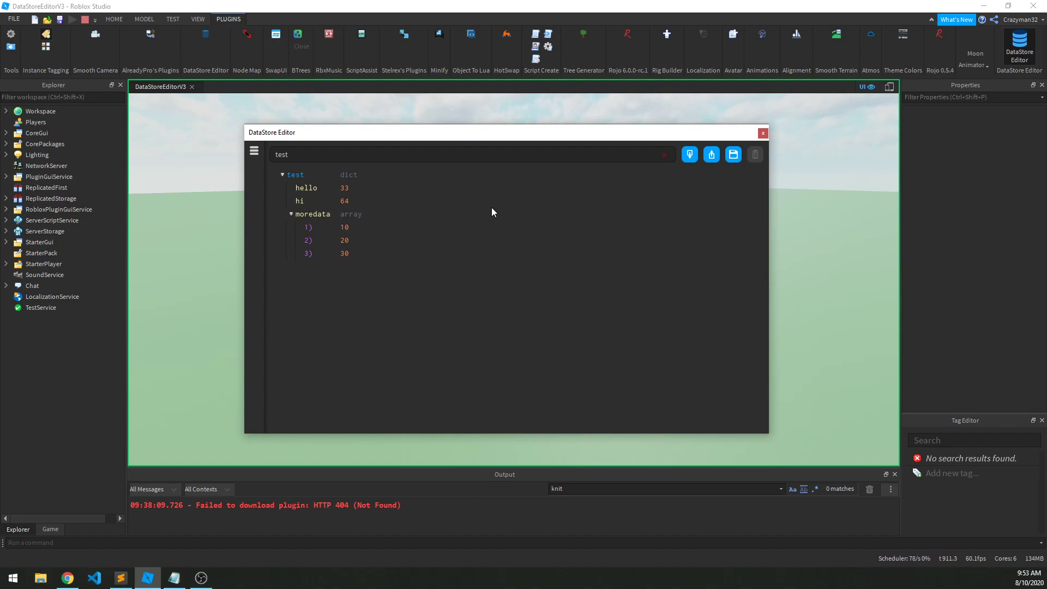
Reload key test to discard the imported table and show the saved data.
{"action": "left_click", "coordinate": [664, 155]}
{"action": "type", "text": "test"}
{"action": "key", "text": "Return"}
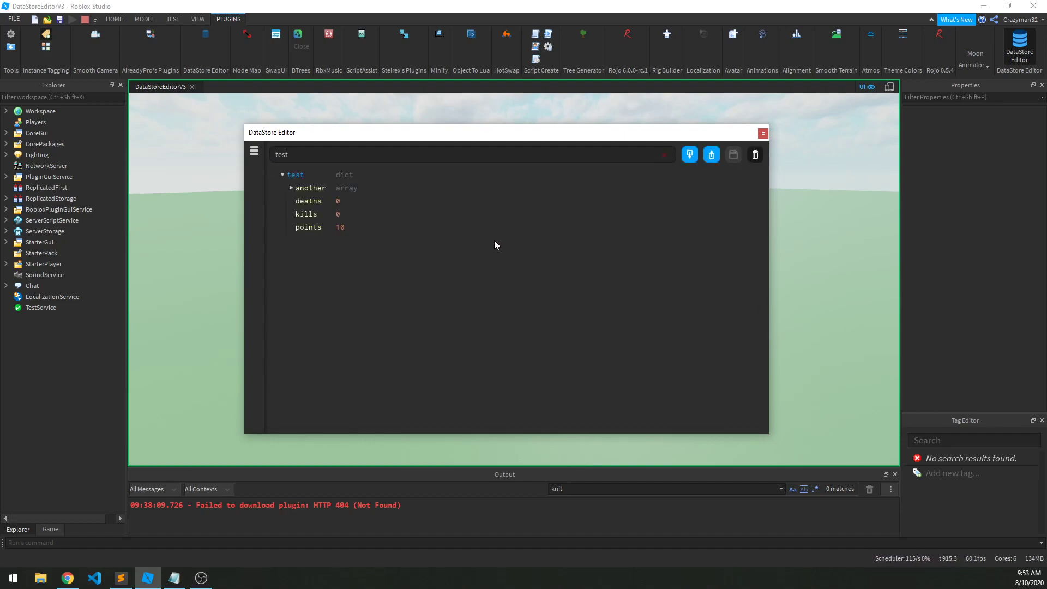
Export key test's data to ServerStorage as export_test, view the script, then close it.
{"action": "left_click", "coordinate": [306, 188]}
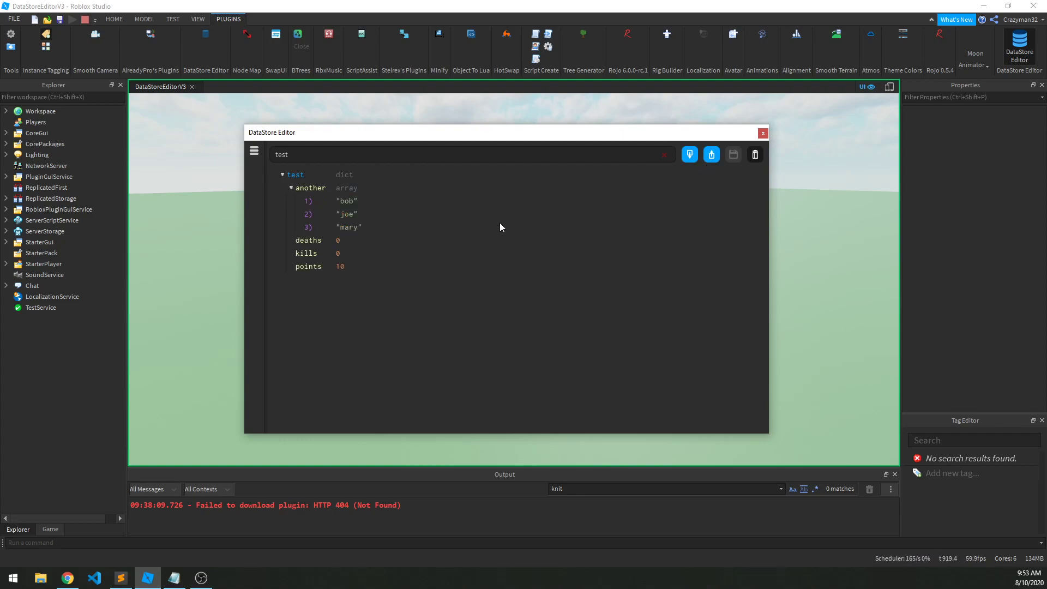
{"action": "left_click", "coordinate": [711, 156]}
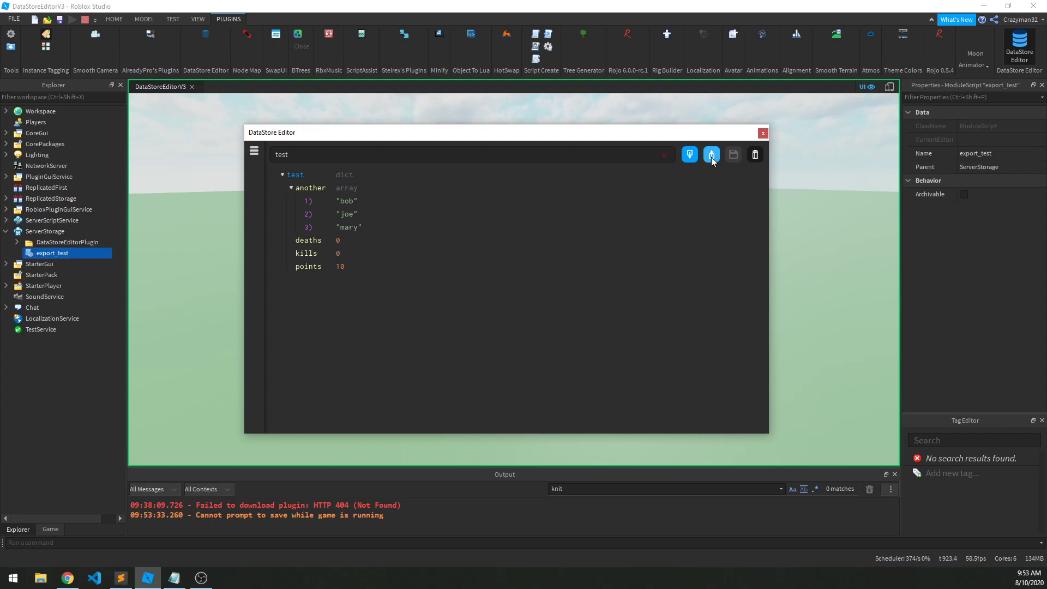
{"action": "double_click", "coordinate": [53, 253]}
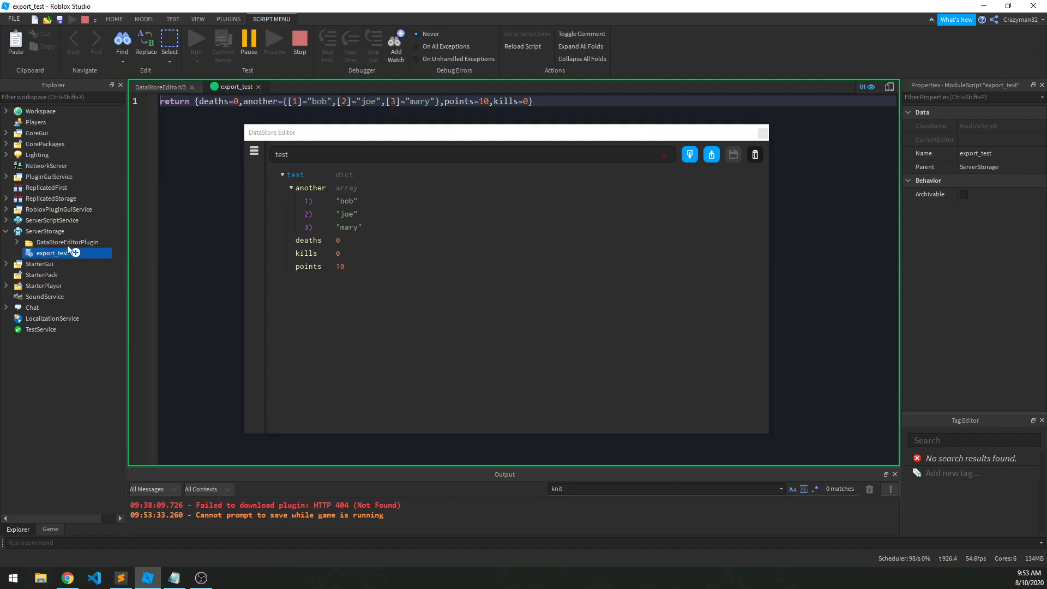
{"action": "left_click", "coordinate": [259, 86]}
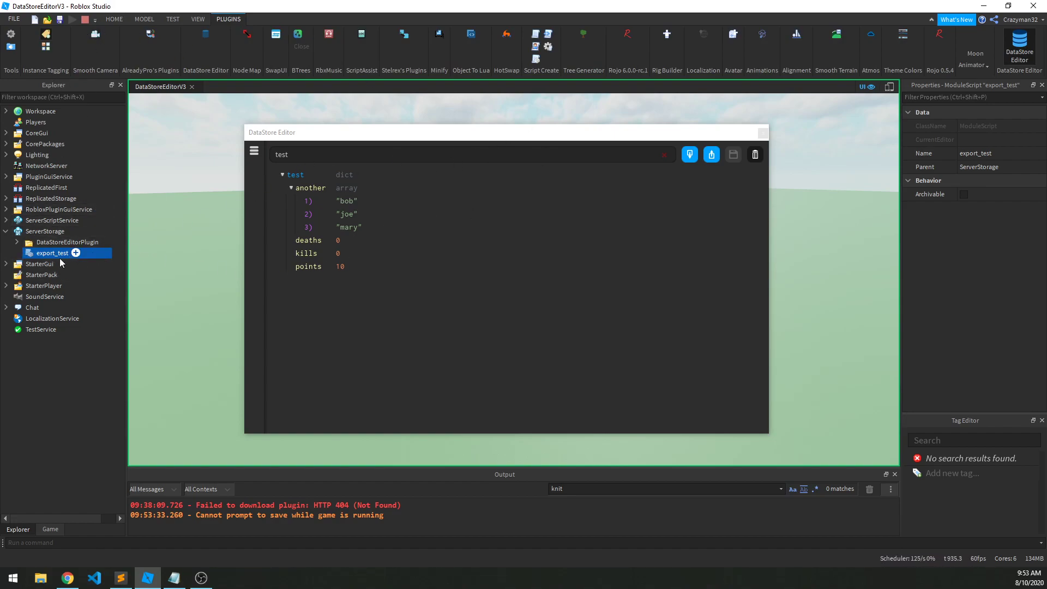
{"action": "left_click", "coordinate": [586, 325]}
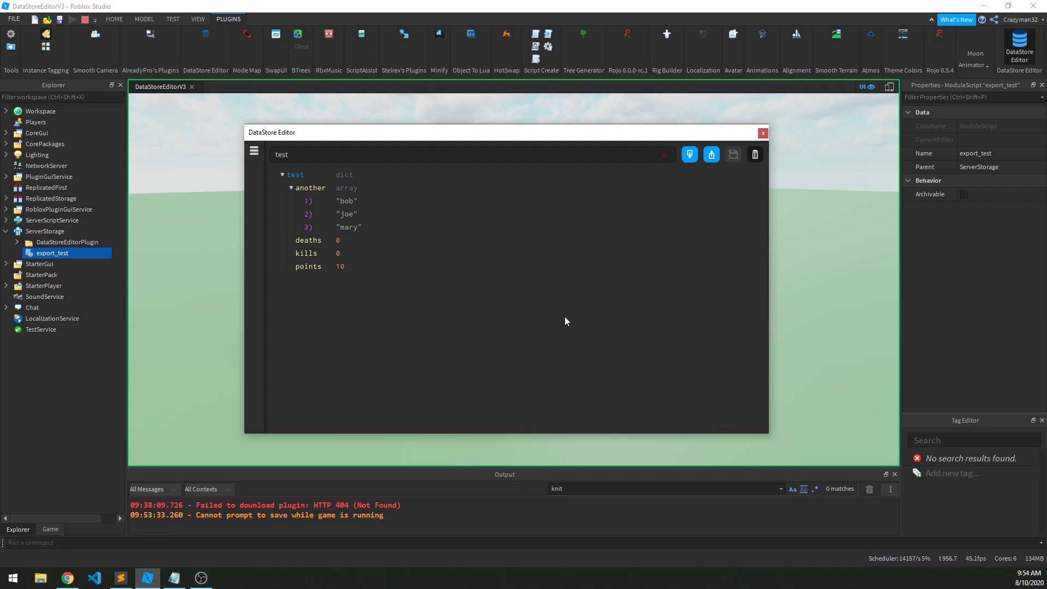
Delete key test and confirm, leaving the editor showing No Data.
{"action": "left_click", "coordinate": [292, 176]}
{"action": "left_click", "coordinate": [289, 175]}
{"action": "left_click", "coordinate": [754, 158]}
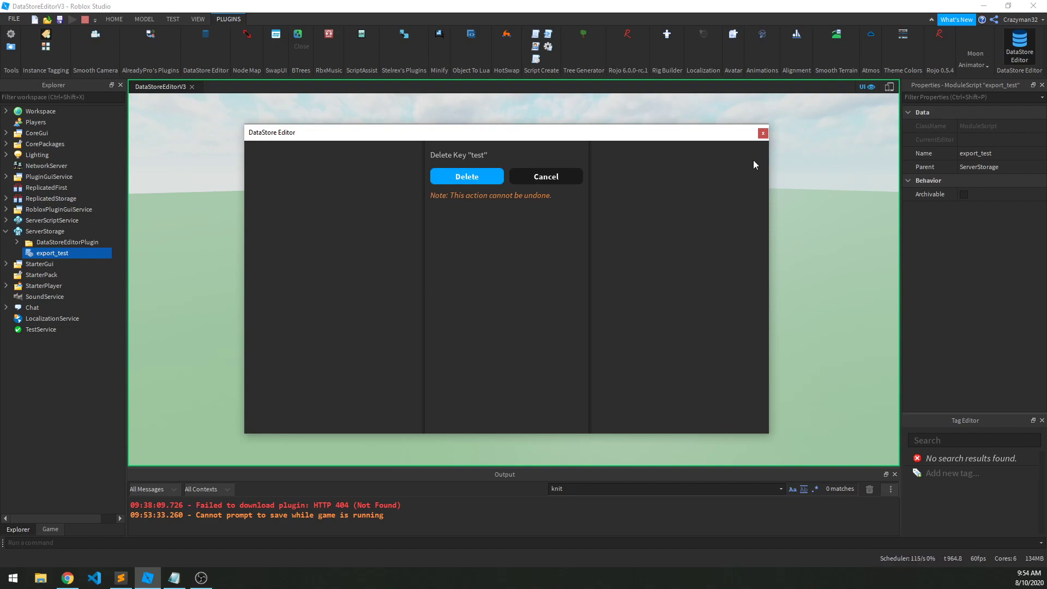
{"action": "left_click", "coordinate": [466, 178]}
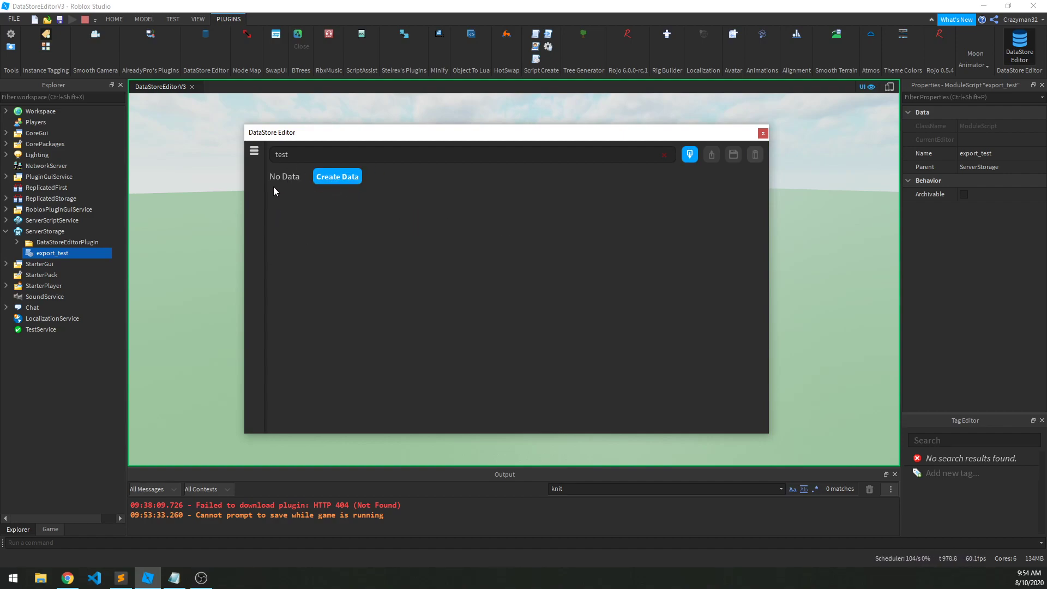
Search for a nonexistent key, then look up the now-empty key test.
{"action": "left_click", "coordinate": [663, 154]}
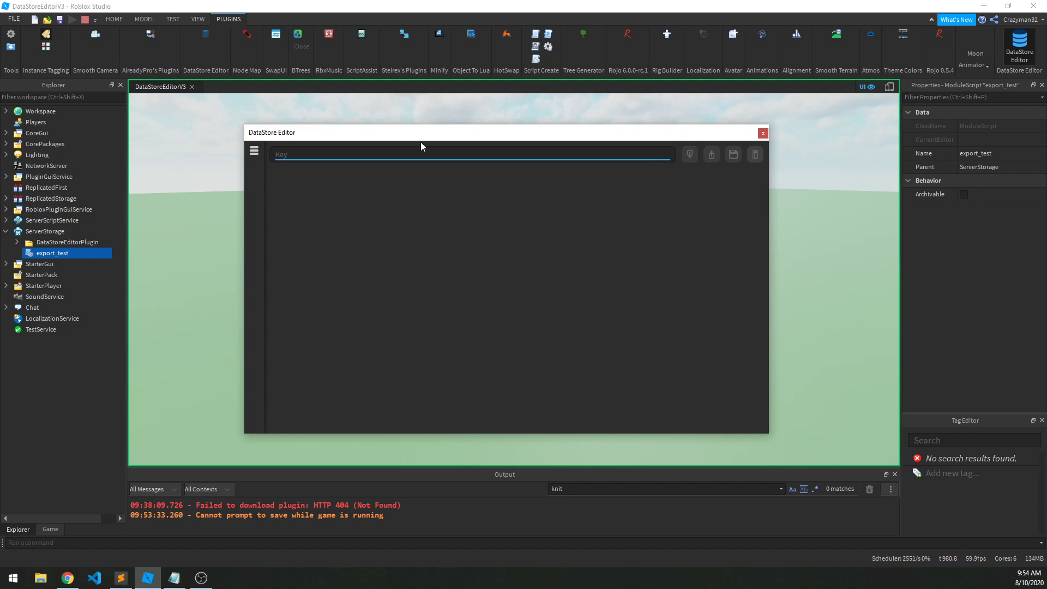
{"action": "type", "text": "lakj;oalksdf"}
{"action": "key", "text": "Return"}
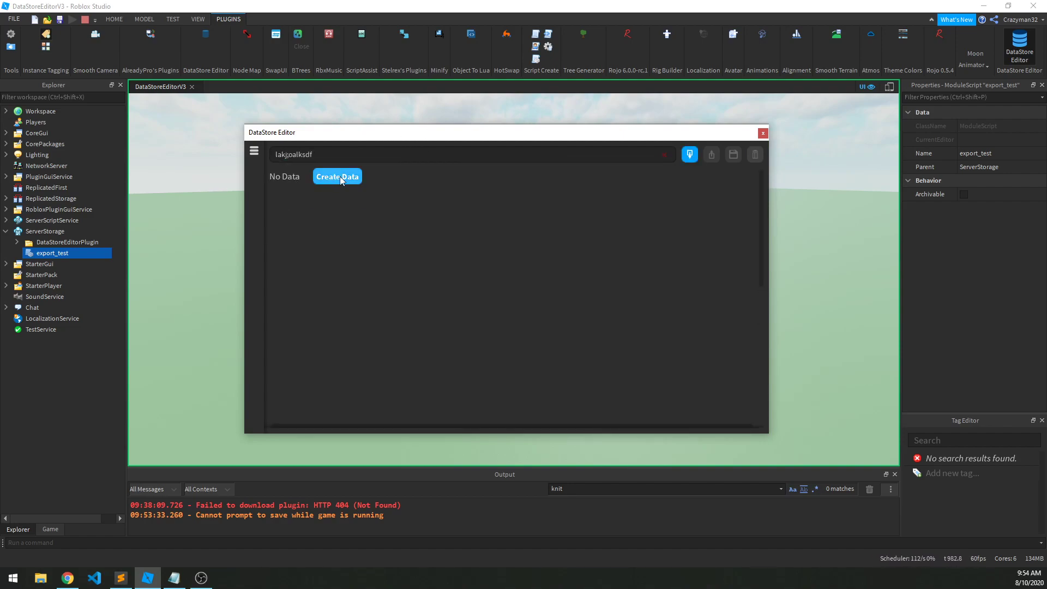
{"action": "left_click", "coordinate": [665, 155]}
{"action": "type", "text": "test"}
{"action": "key", "text": "Return"}
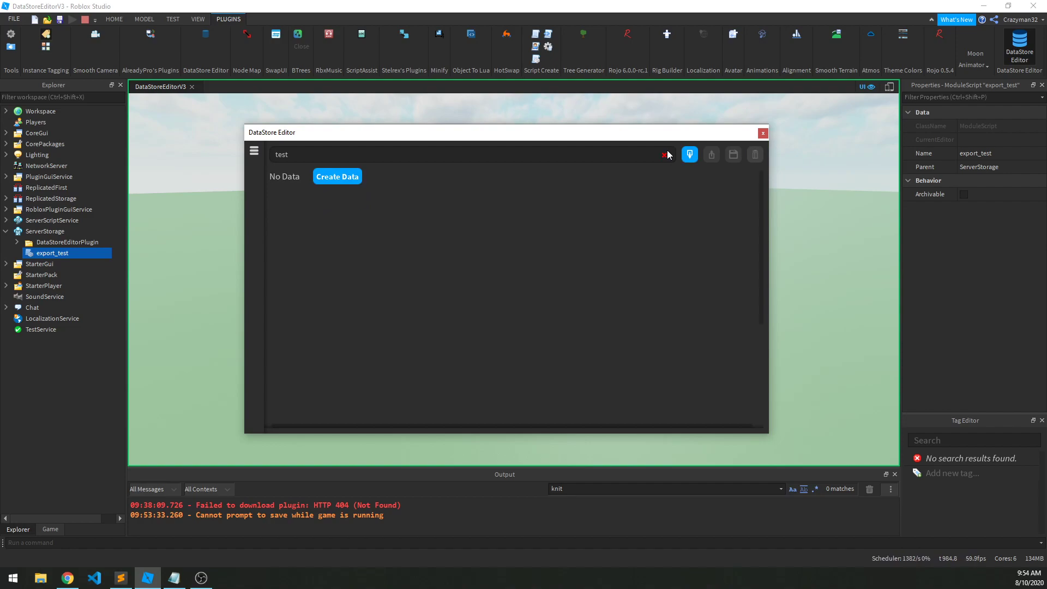
Create key test as a String entry holding "item", cancelling a value edit afterward.
{"action": "left_click", "coordinate": [344, 176]}
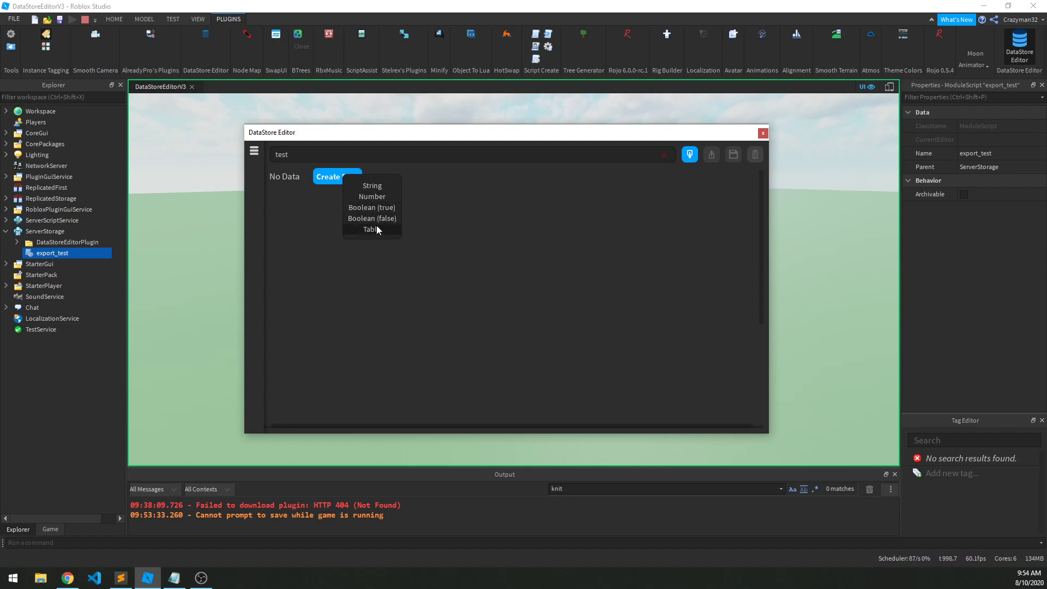
{"action": "left_click", "coordinate": [372, 186]}
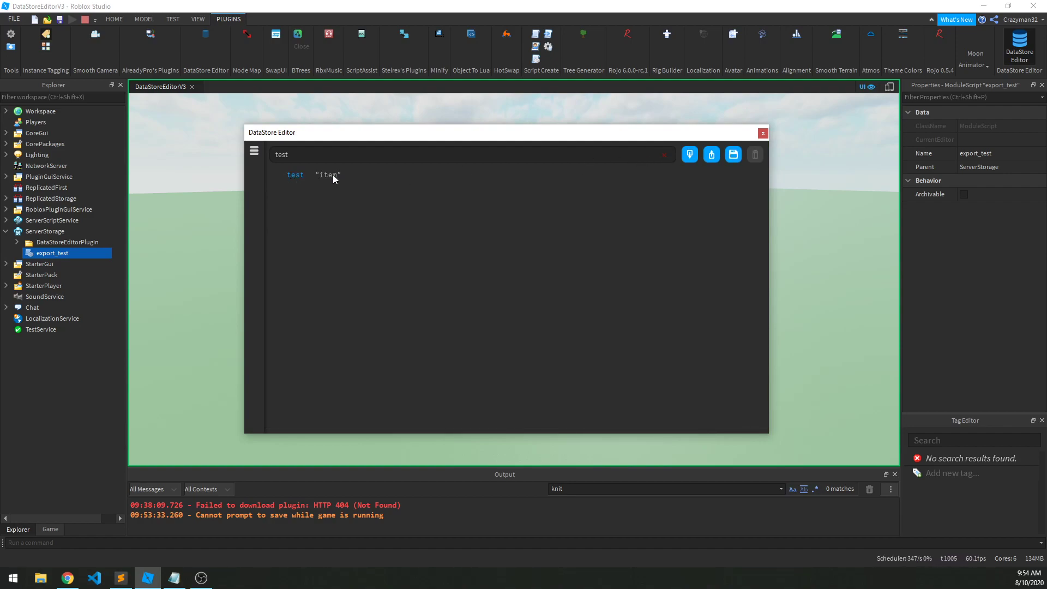
{"action": "left_click", "coordinate": [333, 175]}
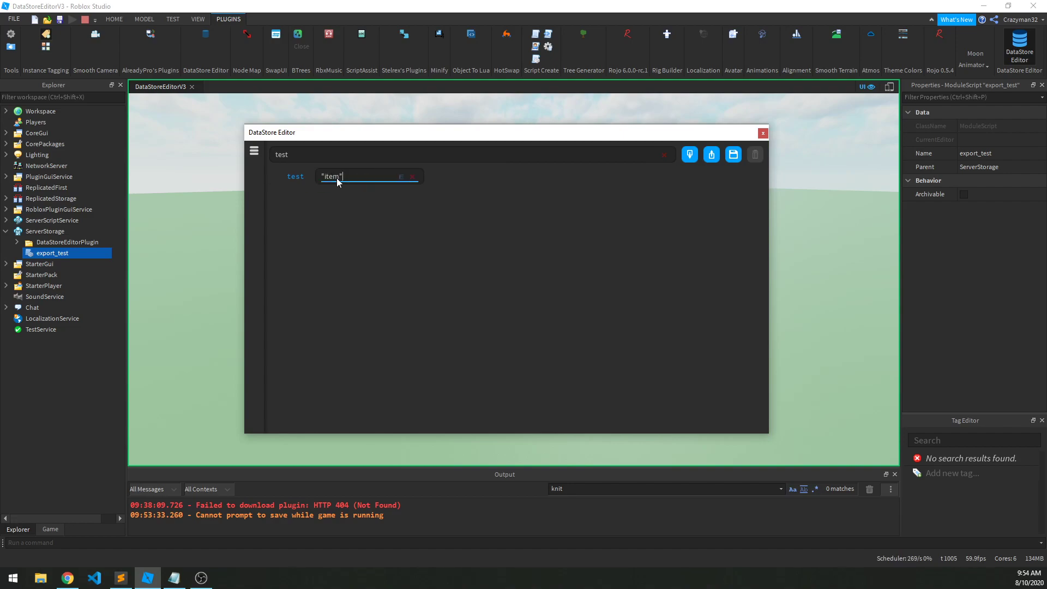
{"action": "left_click", "coordinate": [412, 177]}
{"action": "left_click", "coordinate": [507, 252]}
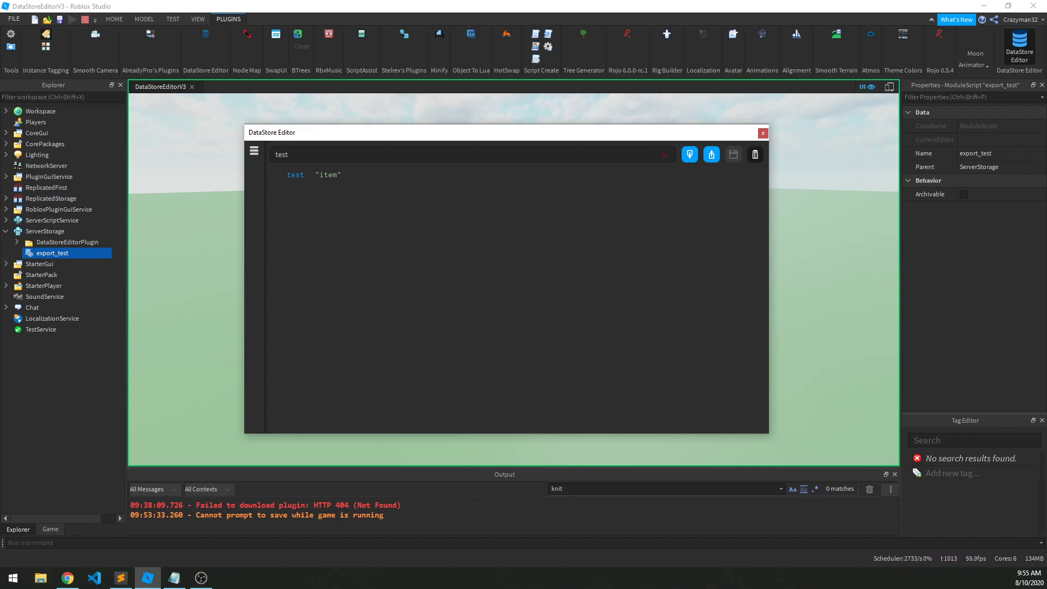
{"action": "key", "text": "alt+Tab"}
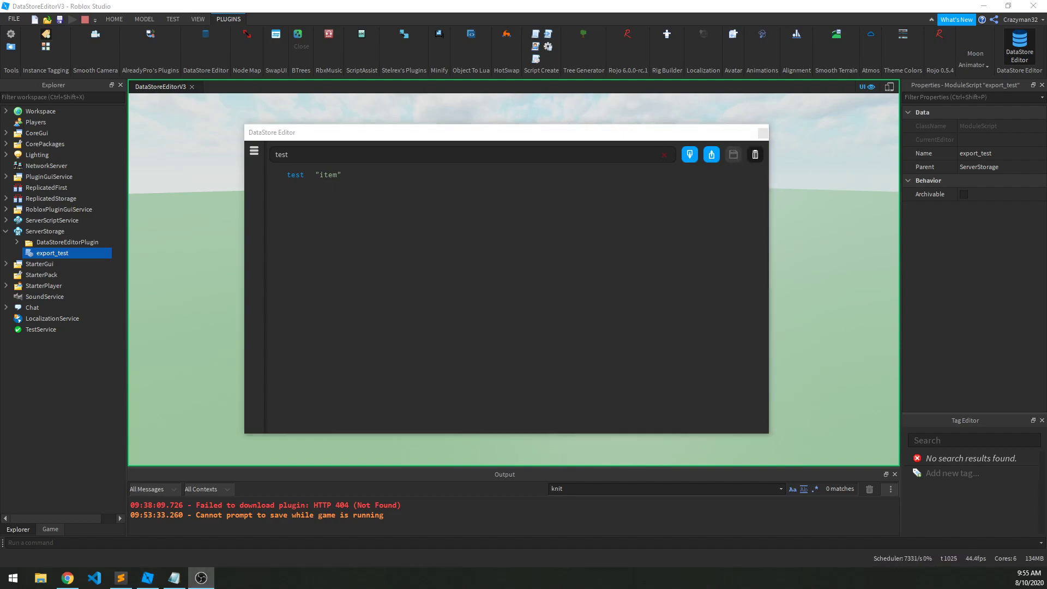
{"action": "key", "text": "alt+Tab"}
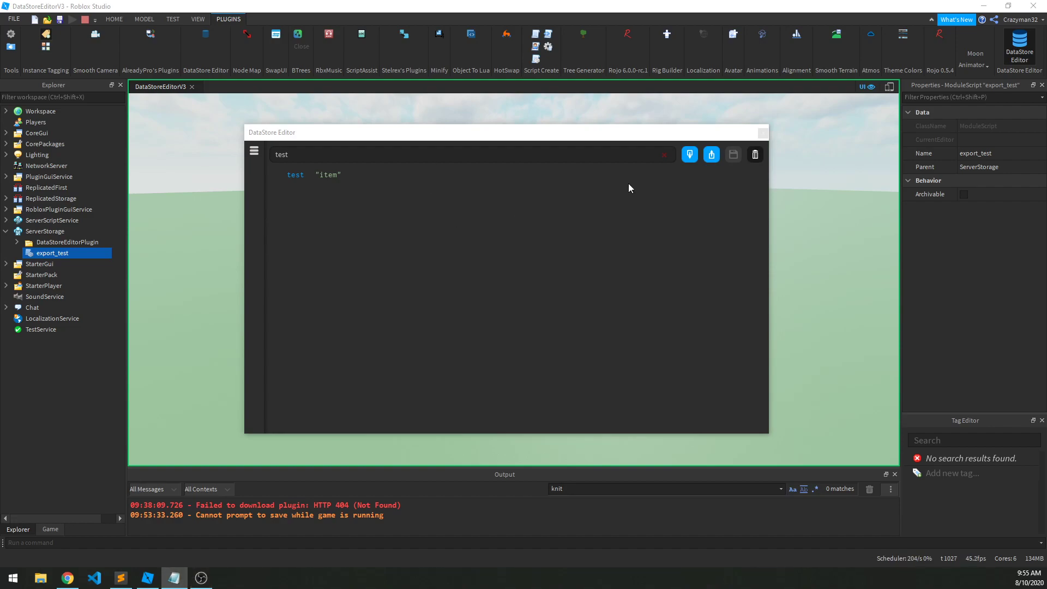
Clear the key search, enable Use OrderedDataStore and connect to the ordered datastore.
{"action": "left_click", "coordinate": [662, 155]}
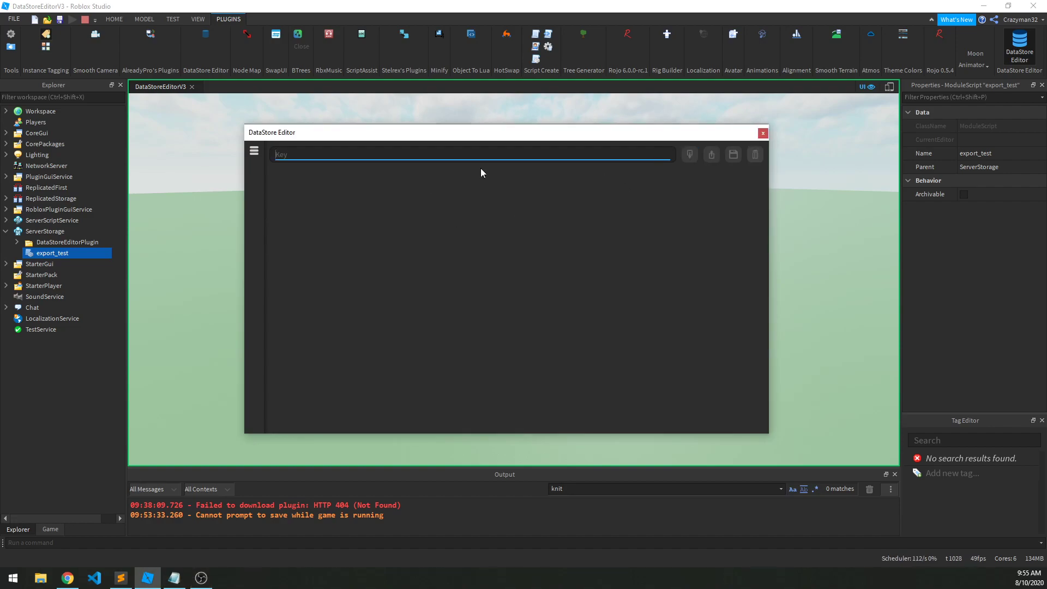
{"action": "left_click", "coordinate": [254, 151]}
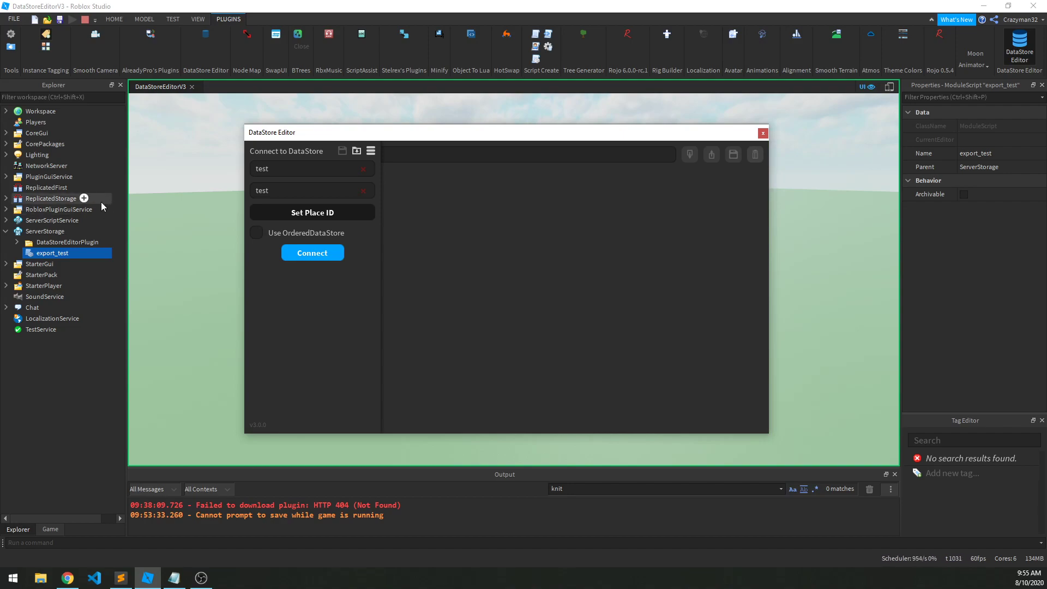
{"action": "left_click", "coordinate": [278, 235]}
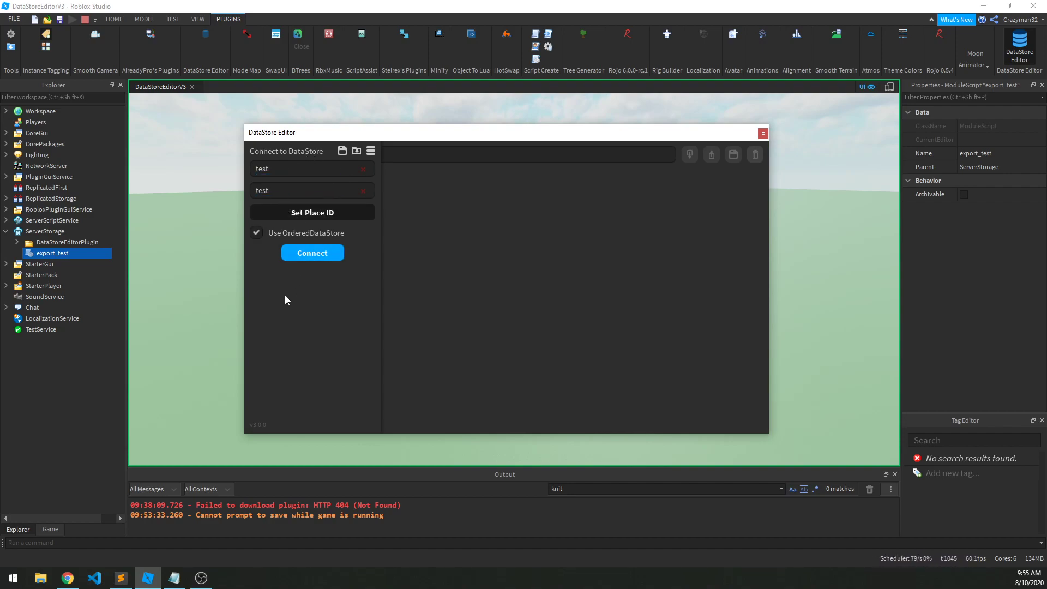
{"action": "left_click", "coordinate": [312, 255]}
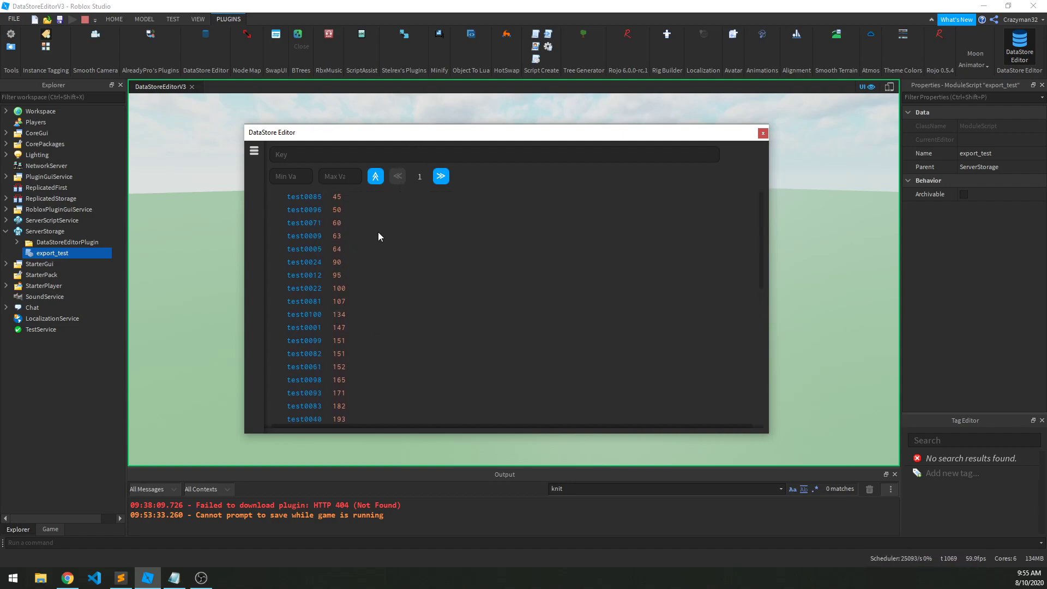
{"action": "left_click", "coordinate": [442, 181]}
{"action": "left_click", "coordinate": [441, 176]}
{"action": "left_click", "coordinate": [441, 176]}
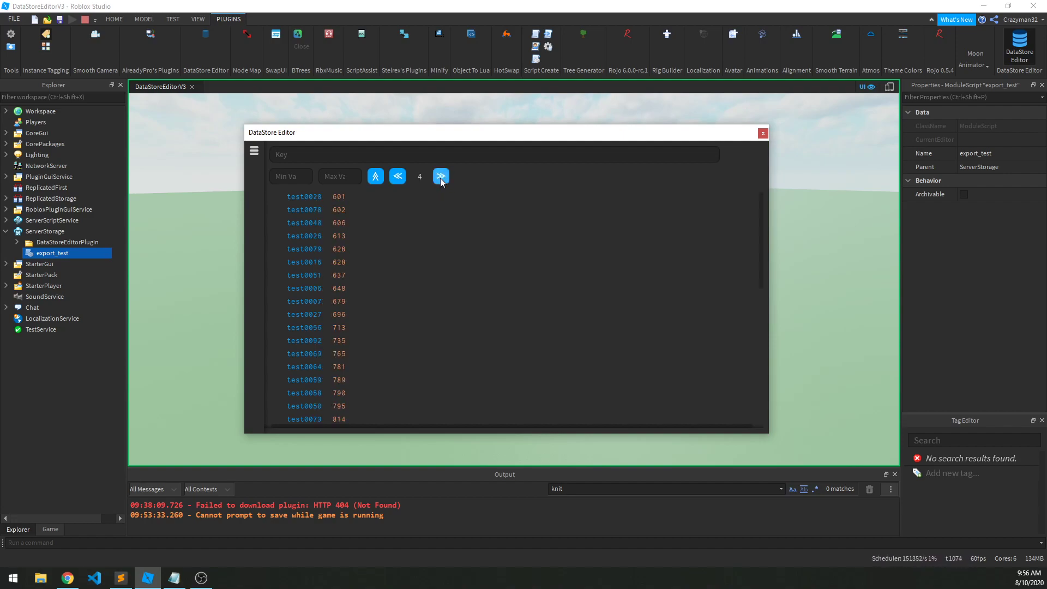
{"action": "left_click", "coordinate": [403, 175]}
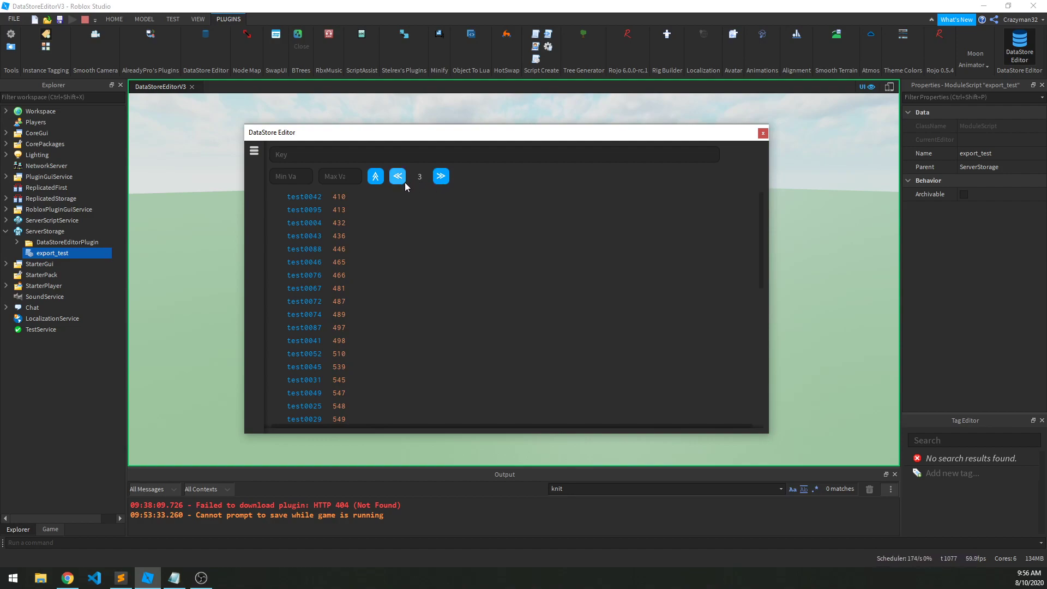
{"action": "left_click", "coordinate": [403, 178]}
{"action": "left_click", "coordinate": [403, 179]}
{"action": "left_click", "coordinate": [444, 179]}
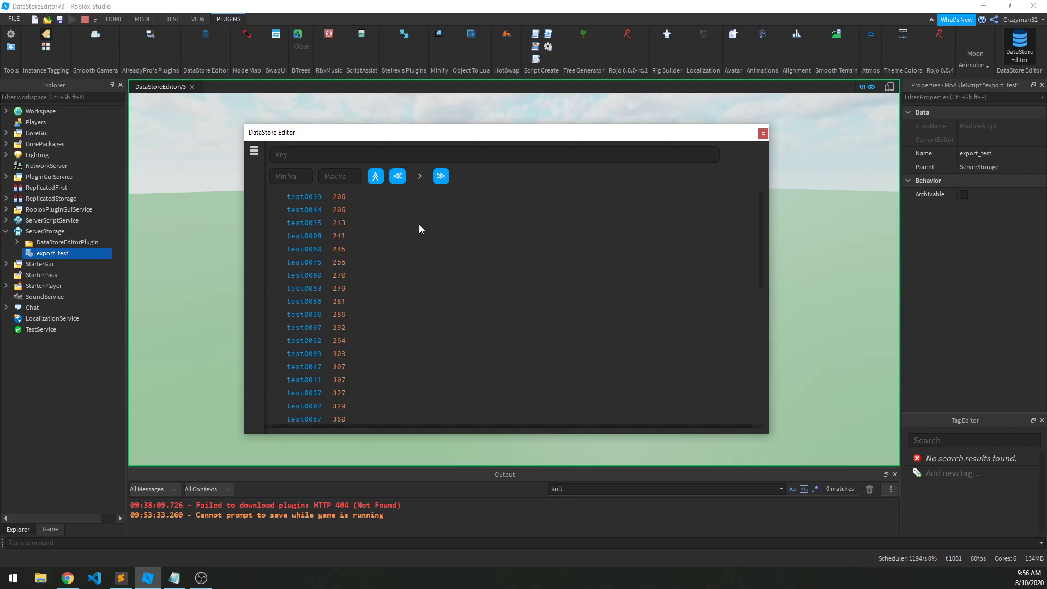
{"action": "left_click", "coordinate": [441, 176]}
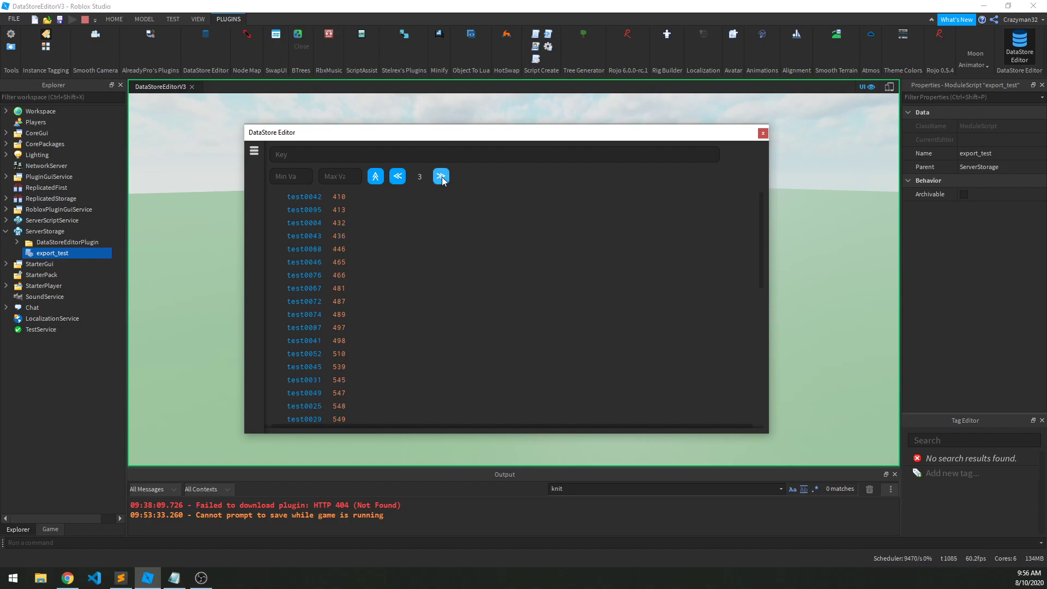
{"action": "left_click", "coordinate": [441, 176]}
{"action": "left_click", "coordinate": [441, 177]}
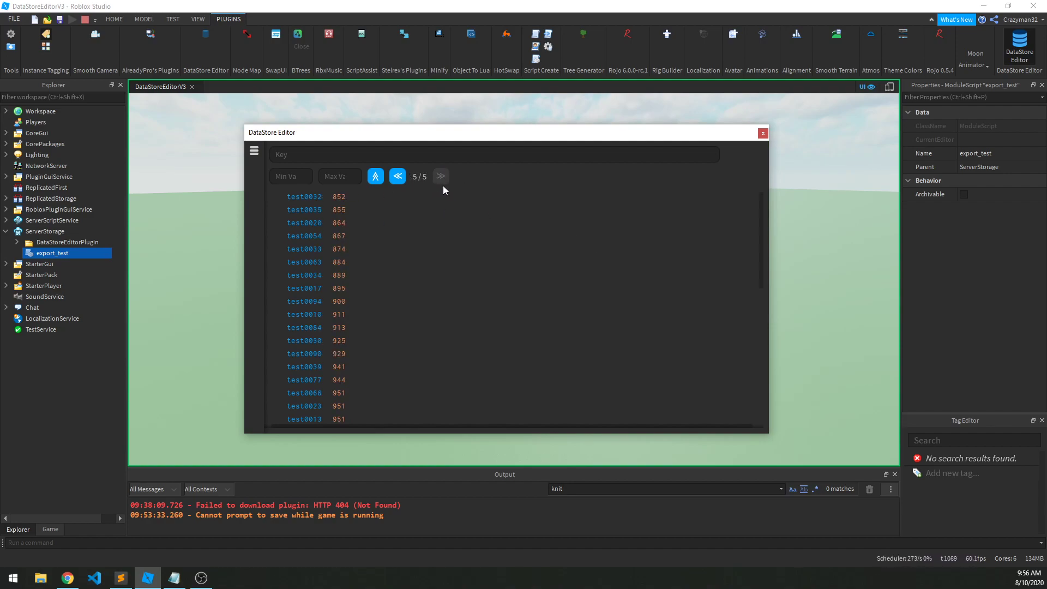
{"action": "left_click", "coordinate": [402, 176]}
{"action": "left_click", "coordinate": [403, 176]}
{"action": "left_click", "coordinate": [402, 177]}
{"action": "left_click", "coordinate": [401, 174]}
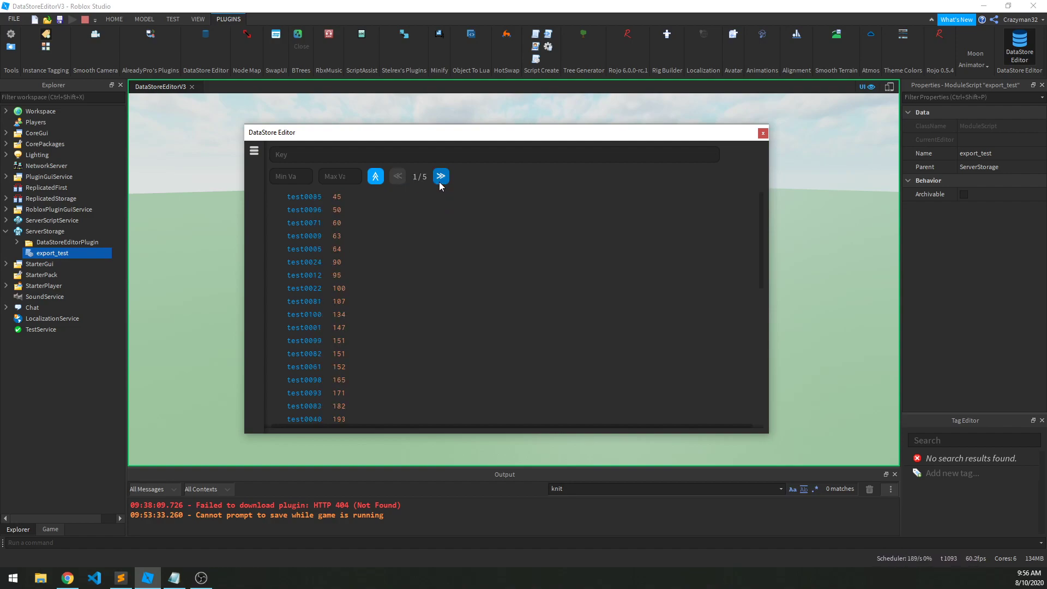
{"action": "left_click", "coordinate": [439, 180]}
{"action": "left_click", "coordinate": [440, 179]}
{"action": "left_click", "coordinate": [401, 175]}
{"action": "left_click", "coordinate": [401, 176]}
Filter the ordered list to values between 60 and 100 and sort it descending.
{"action": "left_click", "coordinate": [290, 177]}
{"action": "left_click", "coordinate": [323, 180]}
{"action": "type", "text": "50"}
{"action": "key", "text": "Return"}
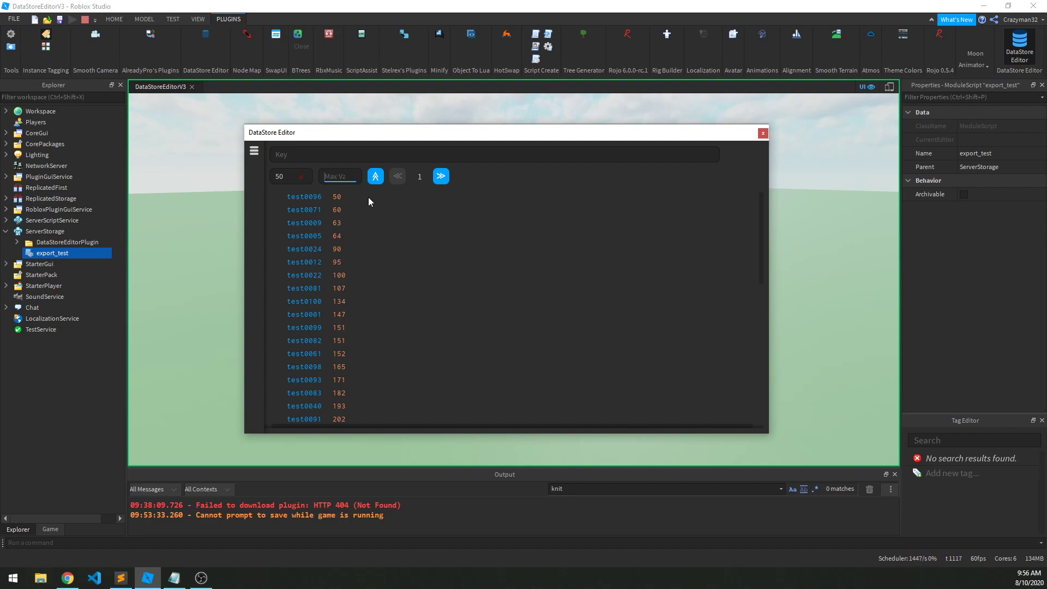
{"action": "type", "text": "100"}
{"action": "key", "text": "Return"}
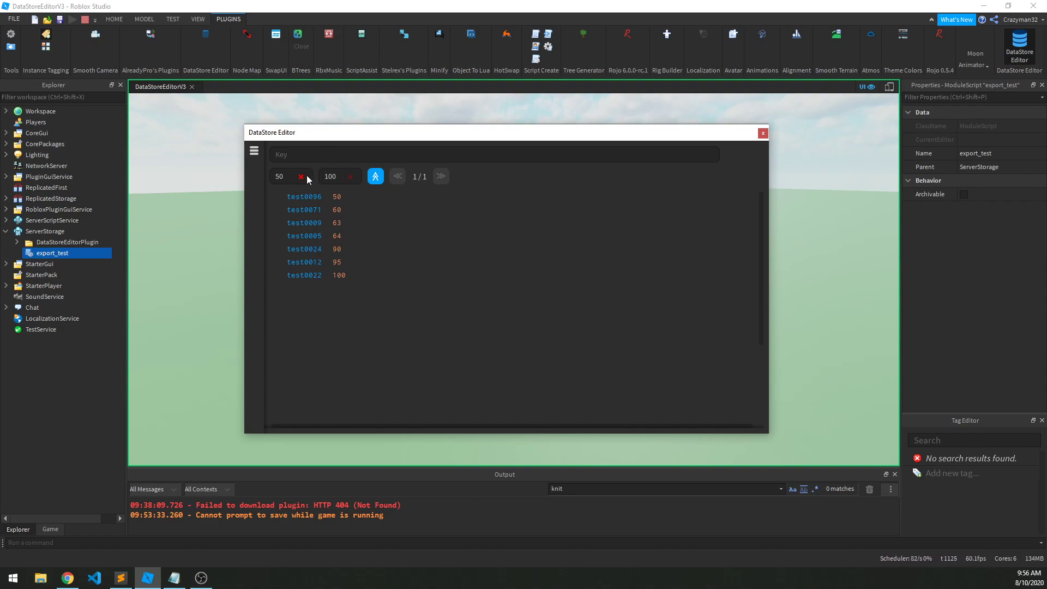
{"action": "left_click", "coordinate": [408, 240]}
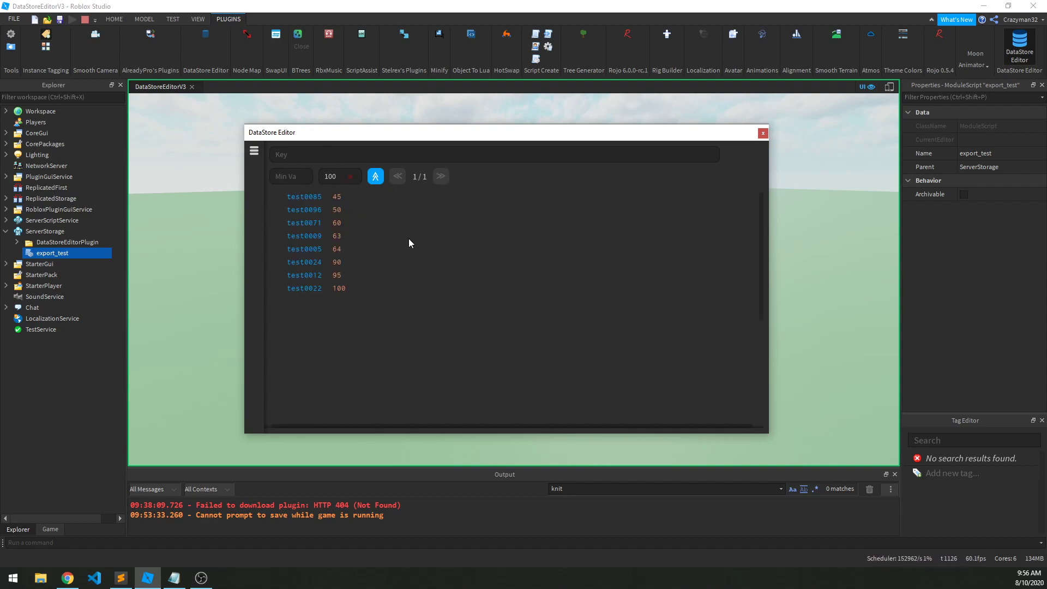
{"action": "left_click", "coordinate": [274, 176]}
{"action": "type", "text": "60"}
{"action": "key", "text": "Return"}
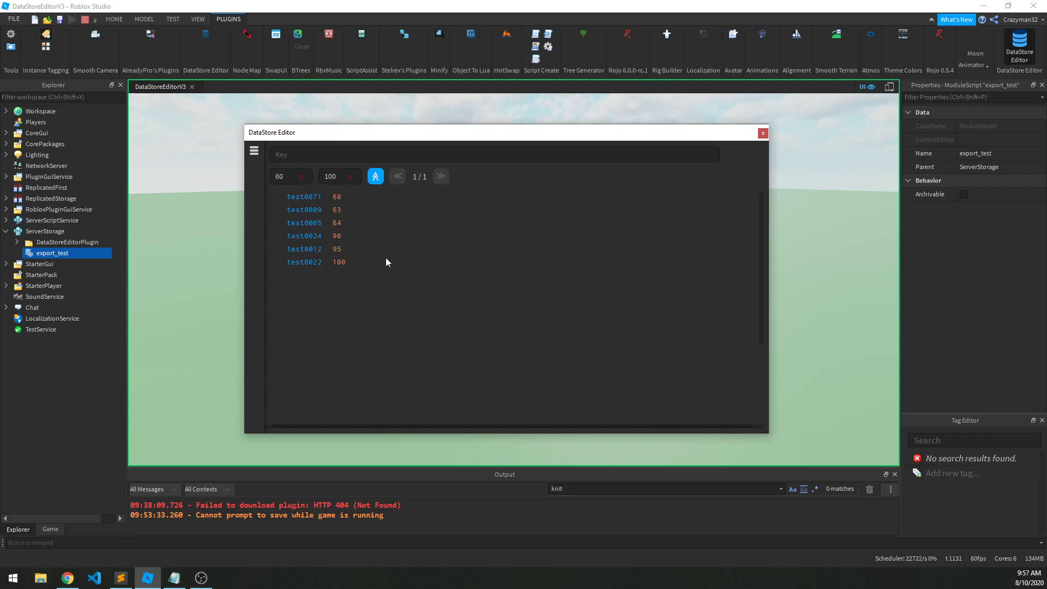
{"action": "left_click", "coordinate": [375, 176]}
Look up key test0022 on its own, showing value 100.
{"action": "left_click", "coordinate": [325, 153]}
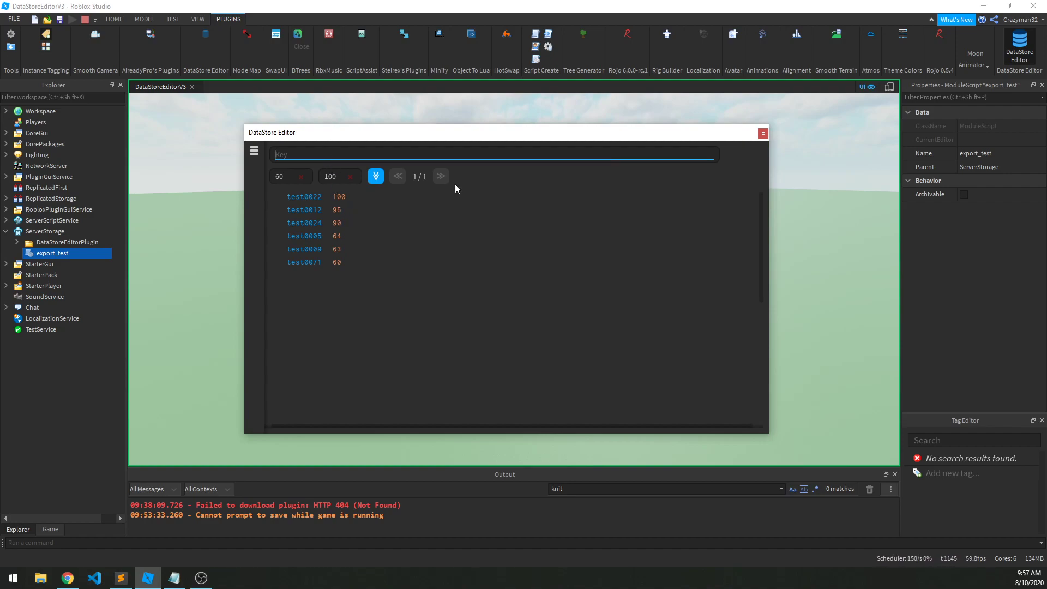
{"action": "type", "text": "test0022"}
{"action": "key", "text": "Return"}
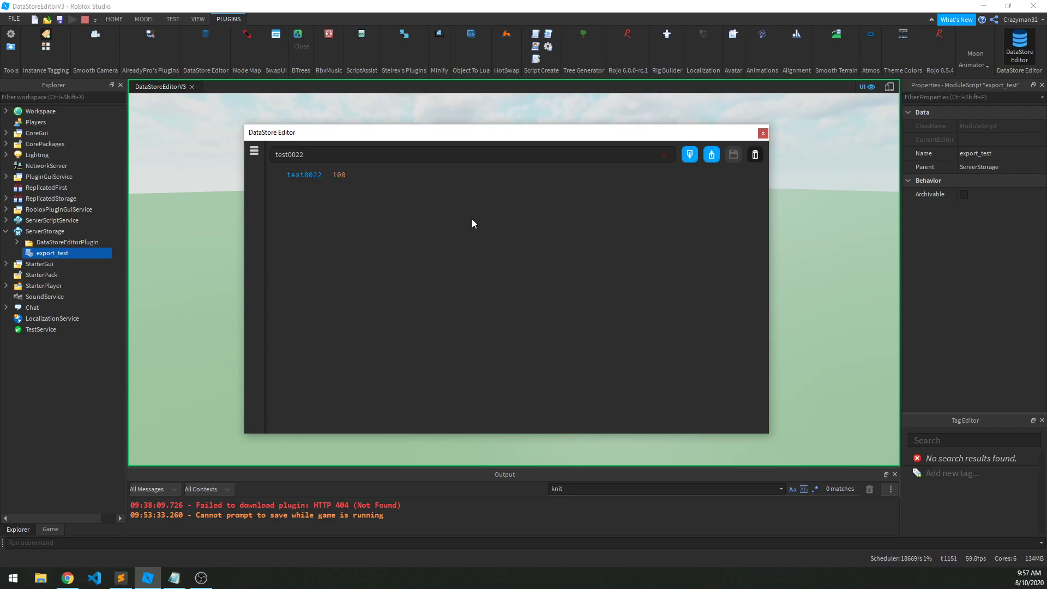
Clear the test0022 lookup and change test0012's value from 95 to 96.
{"action": "left_click", "coordinate": [338, 178]}
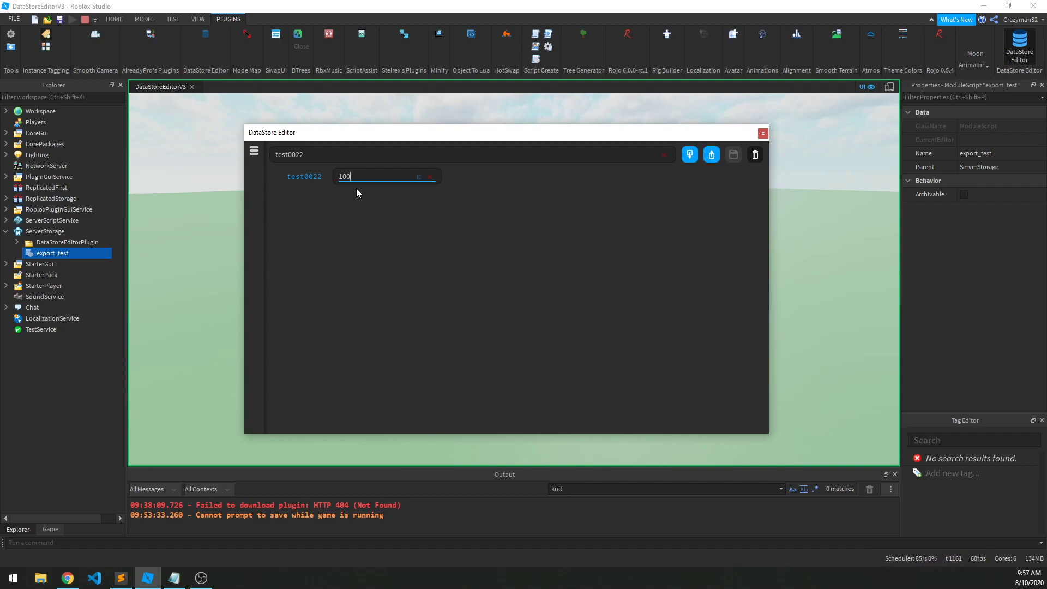
{"action": "left_click", "coordinate": [482, 227]}
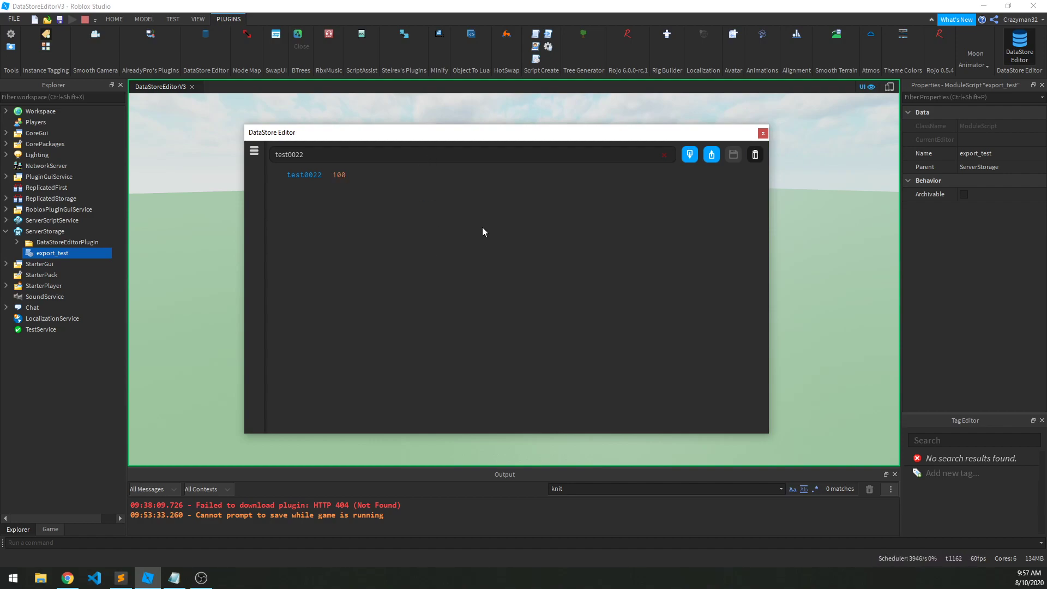
{"action": "left_click", "coordinate": [668, 155]}
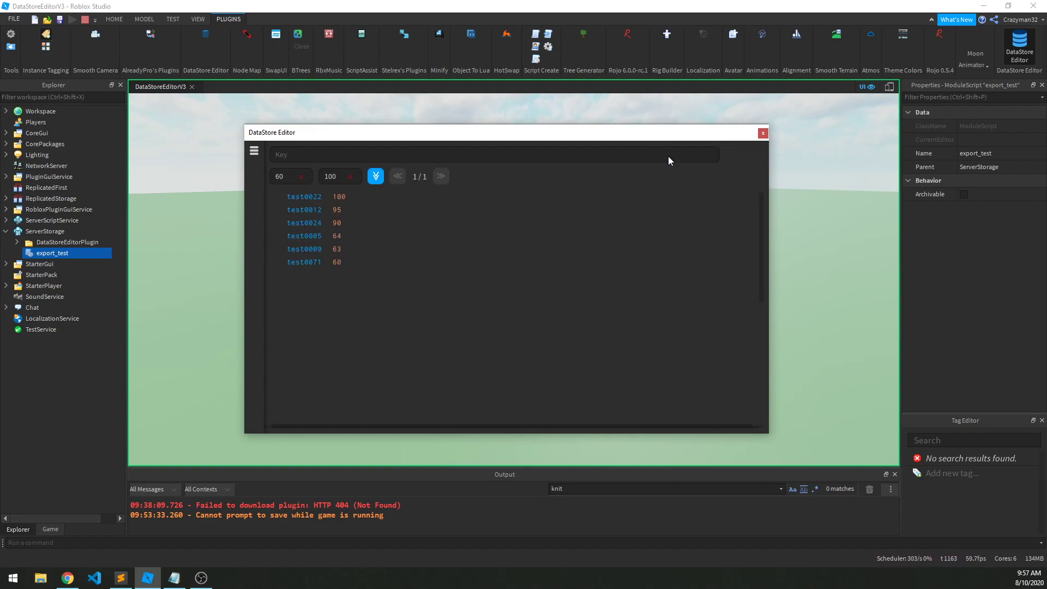
{"action": "left_click", "coordinate": [339, 211]}
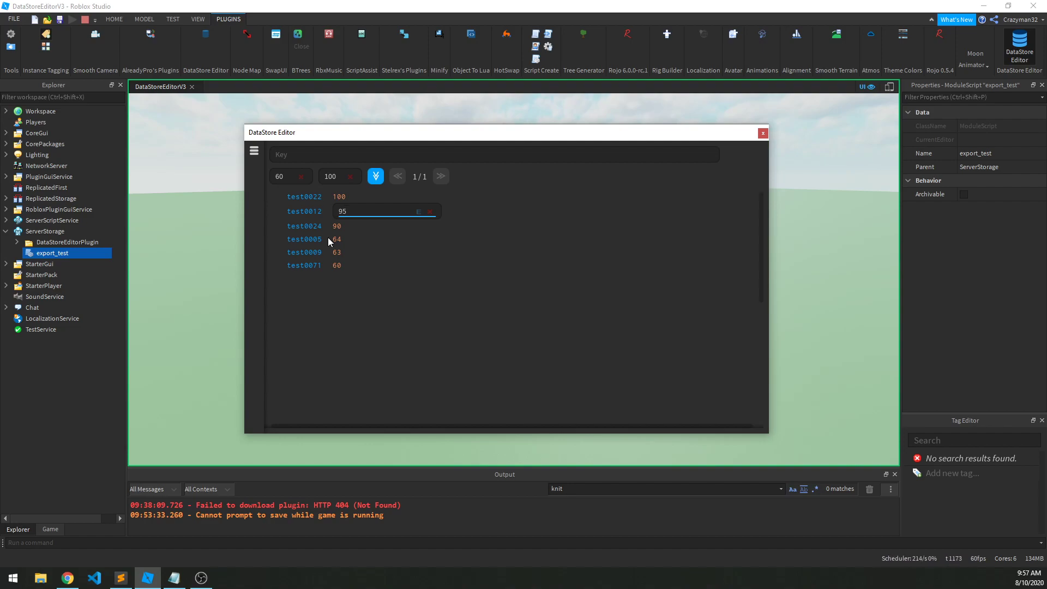
{"action": "type", "text": "6"}
{"action": "key", "text": "Return"}
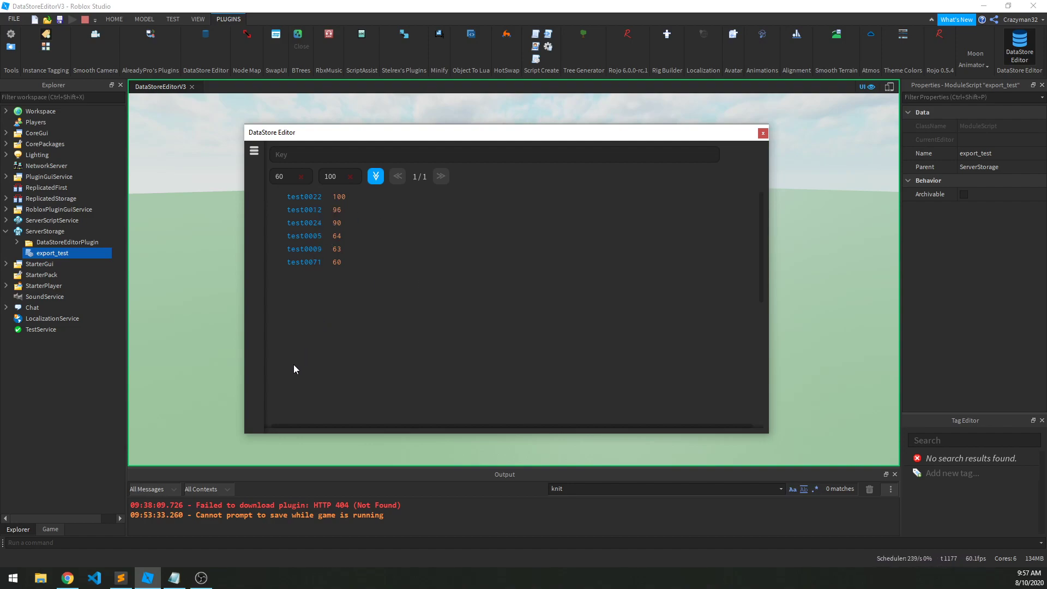
Open the Connect to DataStore panel and turn off Use OrderedDataStore.
{"action": "left_click", "coordinate": [256, 152]}
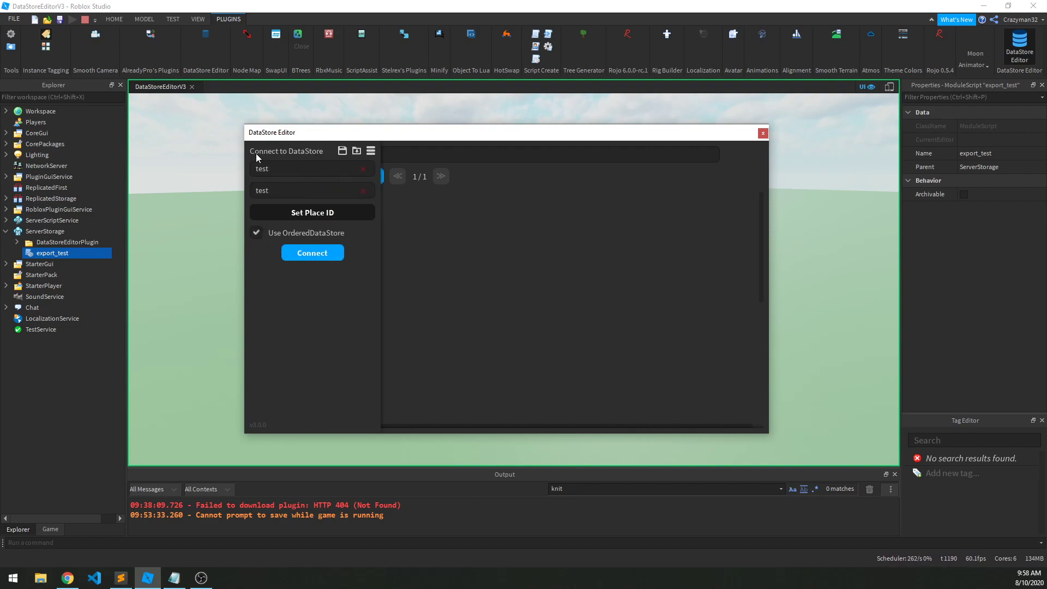
{"action": "left_click", "coordinate": [289, 164]}
{"action": "left_click", "coordinate": [286, 195]}
{"action": "left_click", "coordinate": [288, 171]}
{"action": "left_click", "coordinate": [296, 188]}
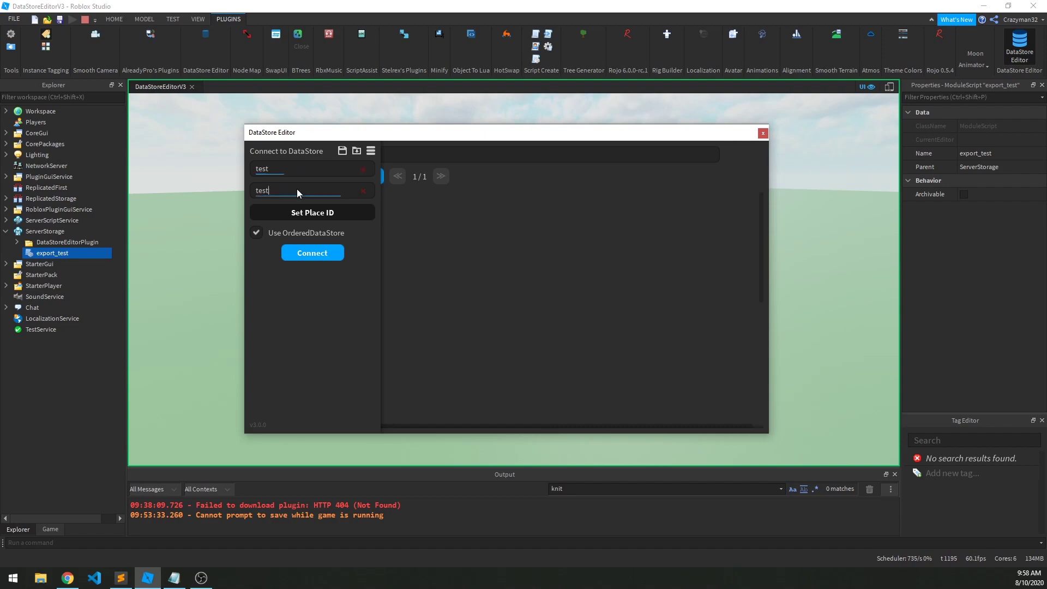
{"action": "left_click", "coordinate": [325, 234]}
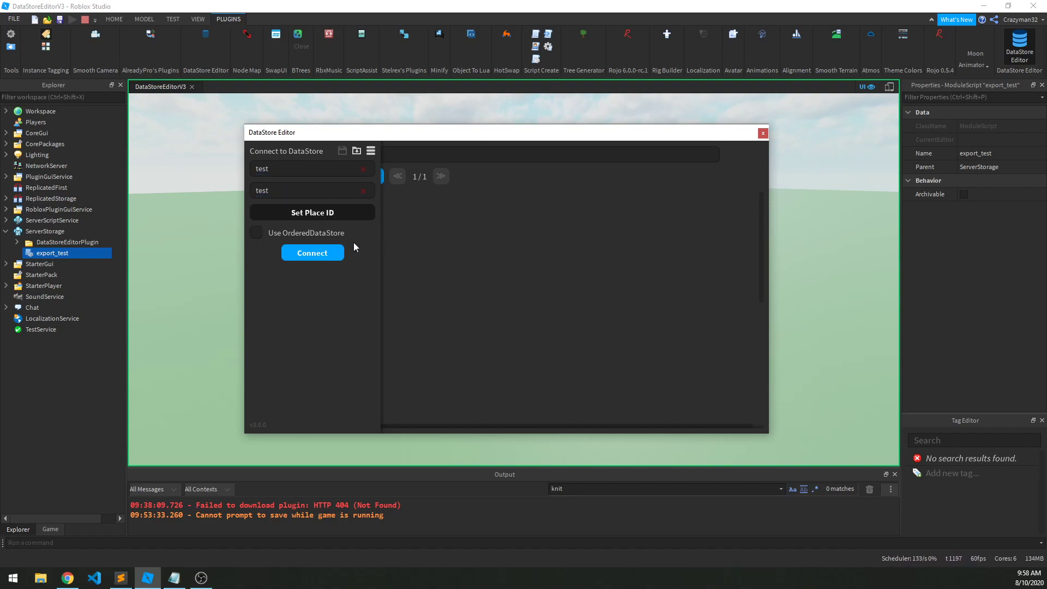
{"action": "left_click", "coordinate": [300, 191]}
{"action": "left_click", "coordinate": [287, 169]}
{"action": "left_click", "coordinate": [290, 191]}
{"action": "left_click", "coordinate": [283, 169]}
{"action": "left_click", "coordinate": [298, 189]}
Load the ABC Test saved connection, using the ABC filter to find it.
{"action": "left_click", "coordinate": [358, 153]}
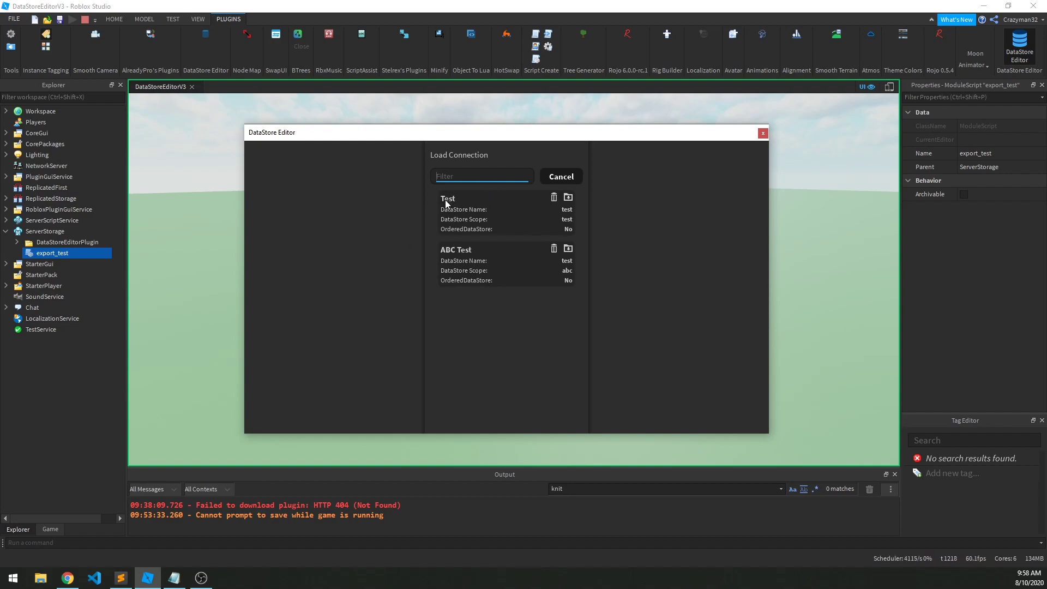
{"action": "type", "text": "ABC"}
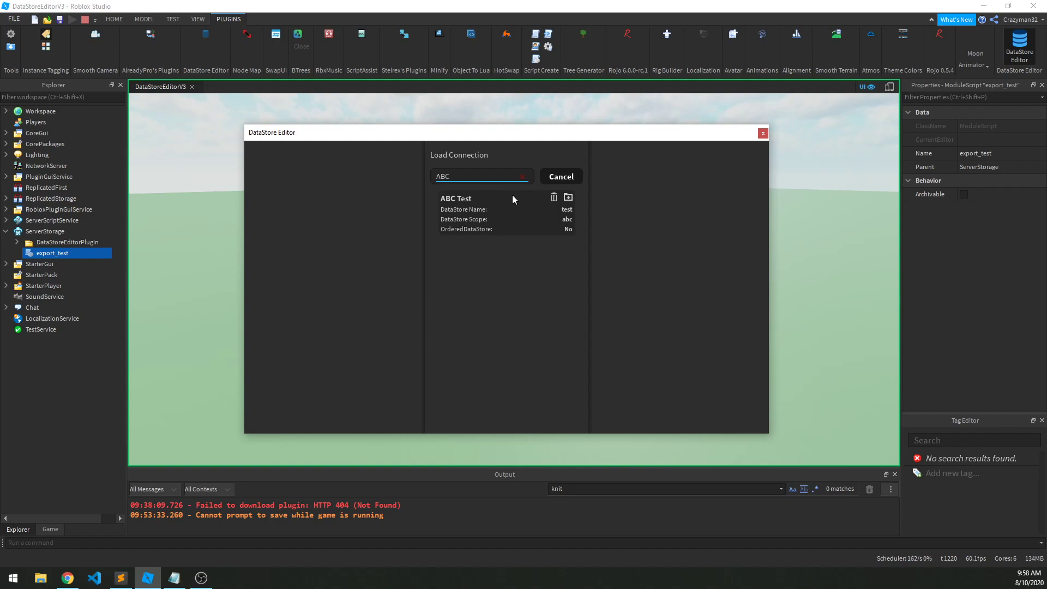
{"action": "key", "text": "BackSpace"}
{"action": "key", "text": "BackSpace"}
{"action": "key", "text": "BackSpace"}
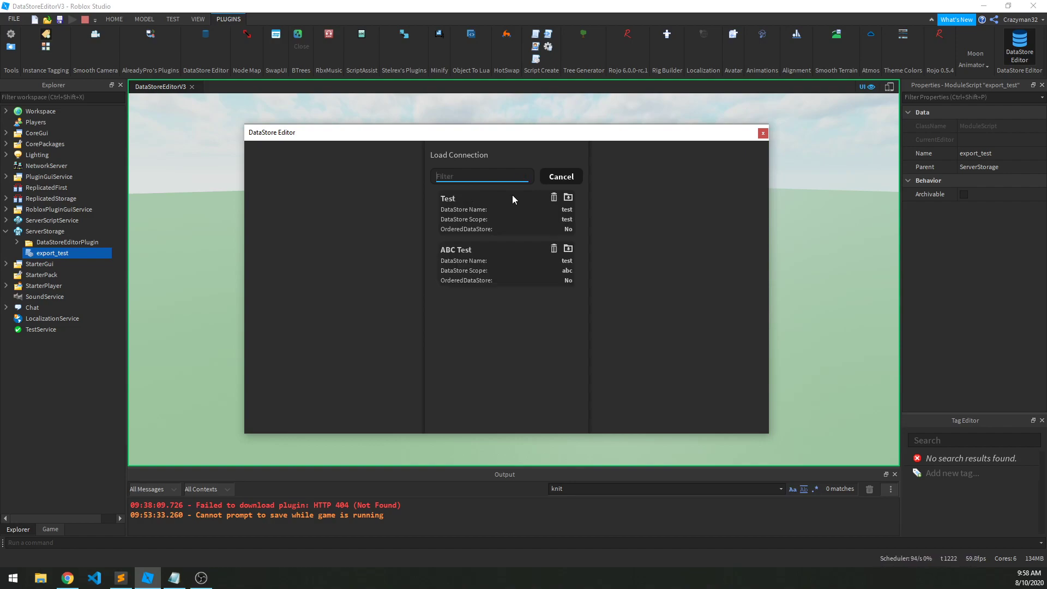
{"action": "left_click", "coordinate": [453, 175]}
{"action": "left_click", "coordinate": [555, 205]}
{"action": "left_click", "coordinate": [567, 249]}
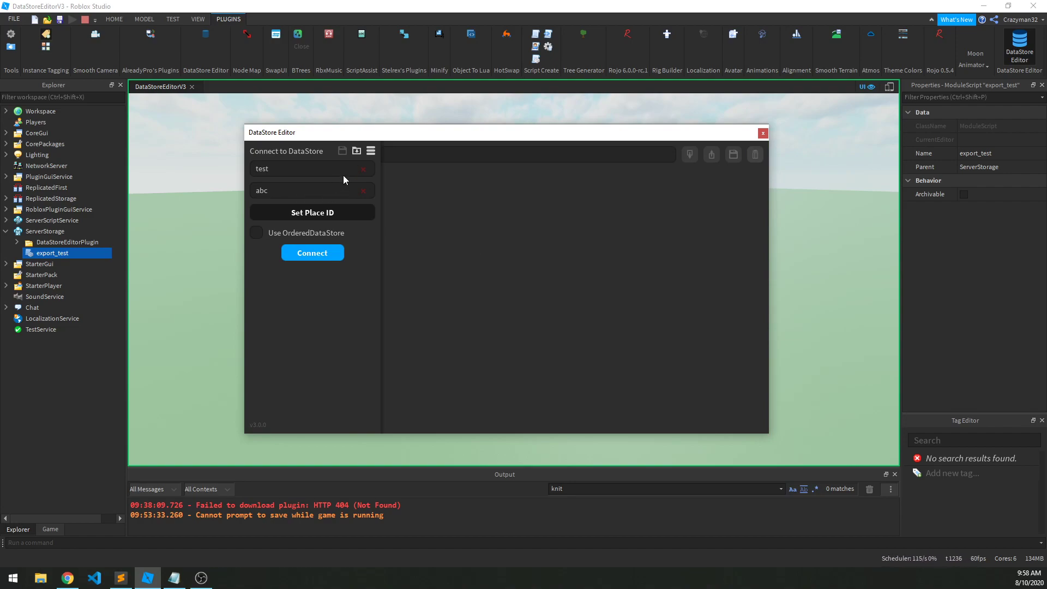
Delete both saved connections, Test and ABC Test.
{"action": "left_click", "coordinate": [356, 150]}
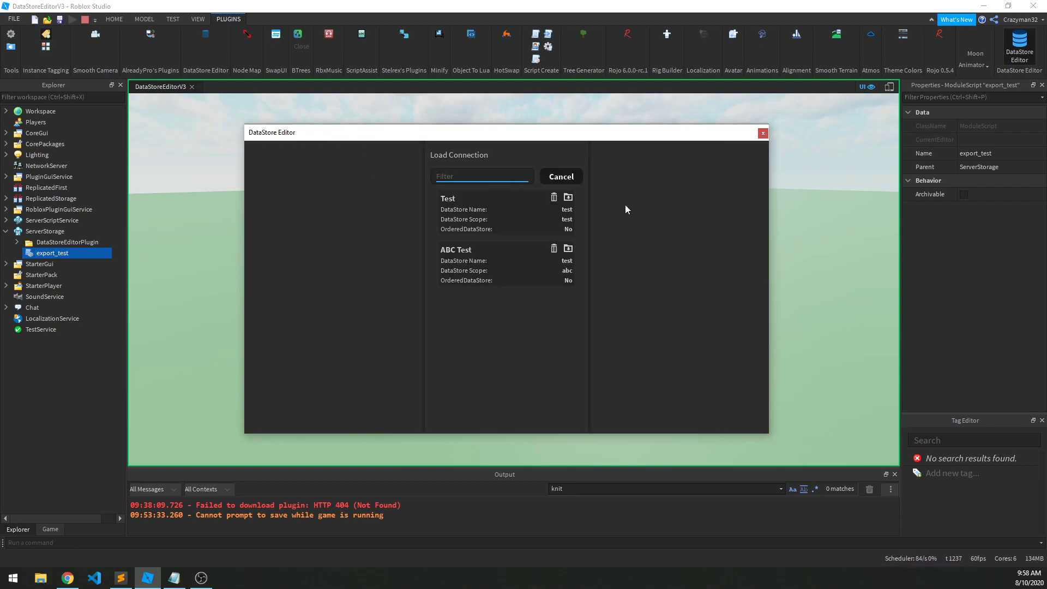
{"action": "left_click", "coordinate": [554, 198]}
{"action": "left_click", "coordinate": [554, 197]}
{"action": "left_click", "coordinate": [556, 178]}
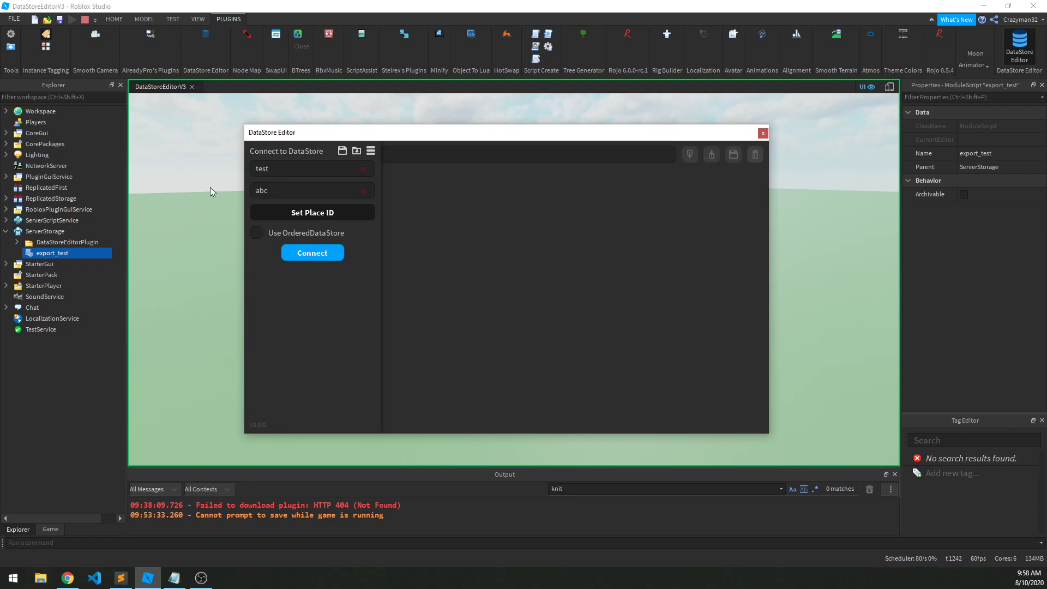
Change the connection's scope from abc to test.
{"action": "left_click", "coordinate": [288, 174]}
{"action": "left_click", "coordinate": [294, 191]}
{"action": "key", "text": "BackSpace"}
{"action": "key", "text": "BackSpace"}
{"action": "key", "text": "BackSpace"}
{"action": "type", "text": "test"}
{"action": "left_click", "coordinate": [342, 280]}
Save the connection under the name My Test and confirm it appears in the saved list.
{"action": "left_click", "coordinate": [342, 151]}
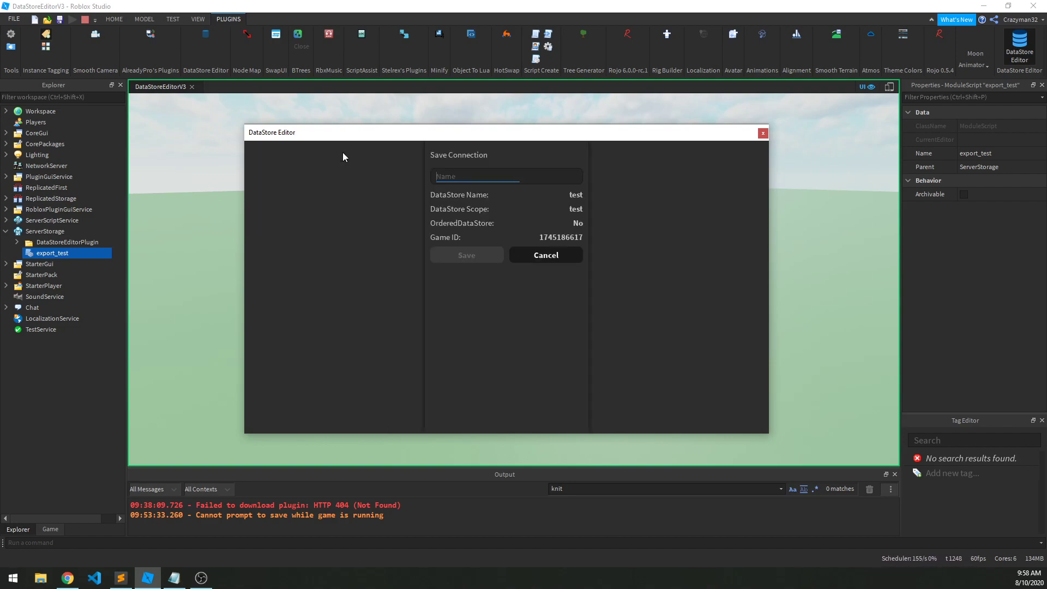
{"action": "type", "text": "M"}
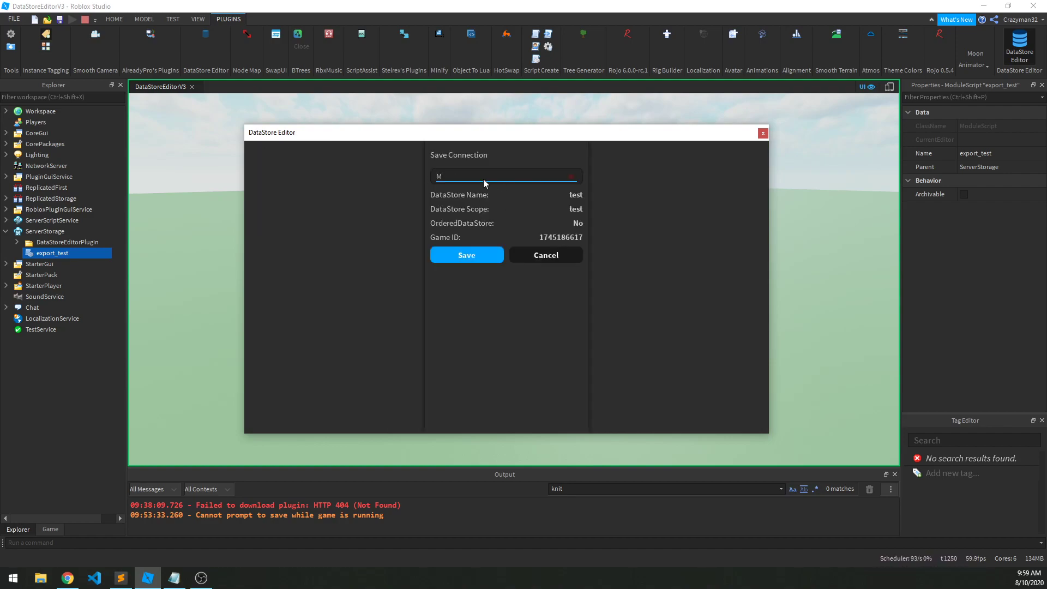
{"action": "type", "text": "y Test"}
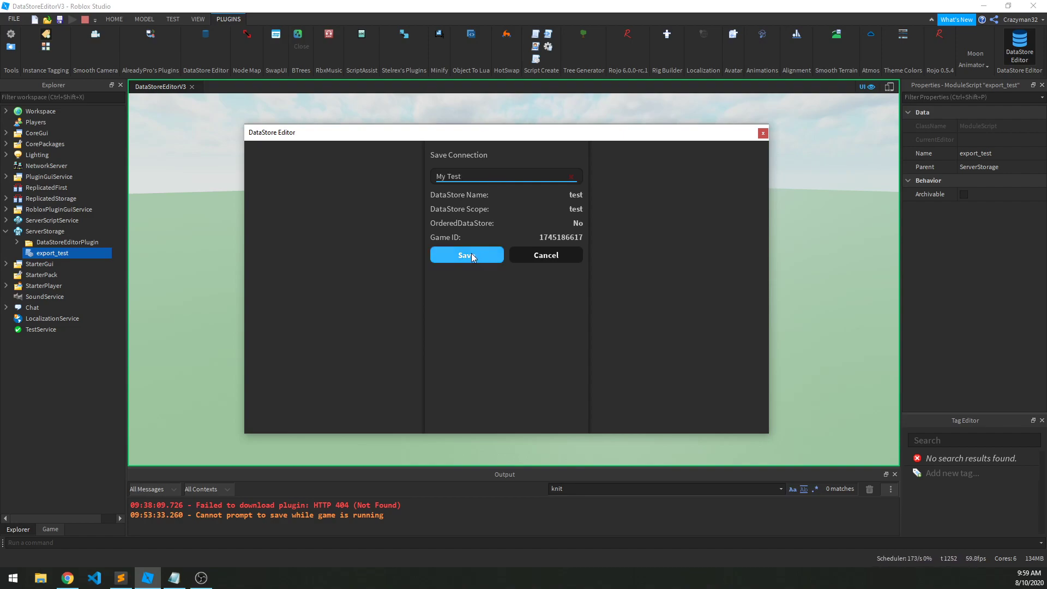
{"action": "left_click", "coordinate": [463, 256]}
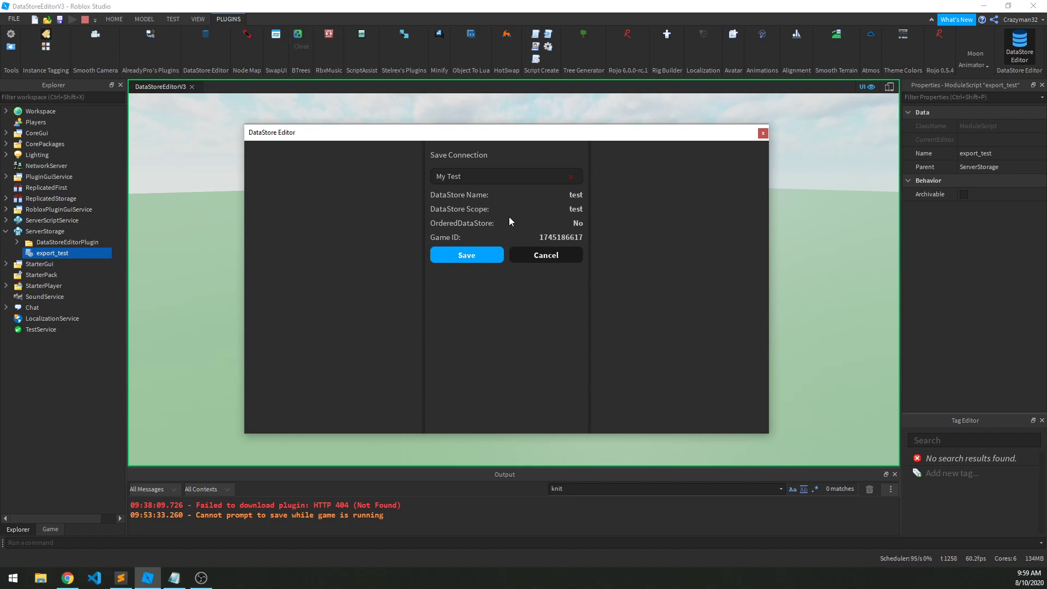
{"action": "left_click", "coordinate": [484, 181]}
{"action": "left_click", "coordinate": [561, 237]}
{"action": "left_click", "coordinate": [495, 176]}
{"action": "left_click", "coordinate": [520, 309]}
{"action": "left_click", "coordinate": [475, 254]}
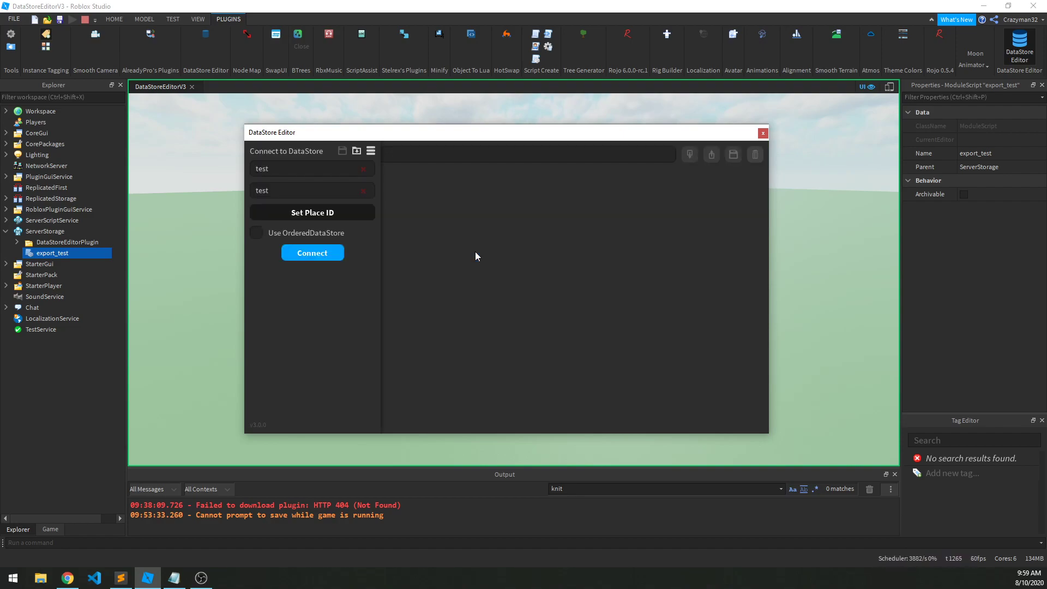
{"action": "left_click", "coordinate": [357, 150]}
Dismiss the saved connections list, reopen it, and cancel it again.
{"action": "left_click", "coordinate": [548, 266]}
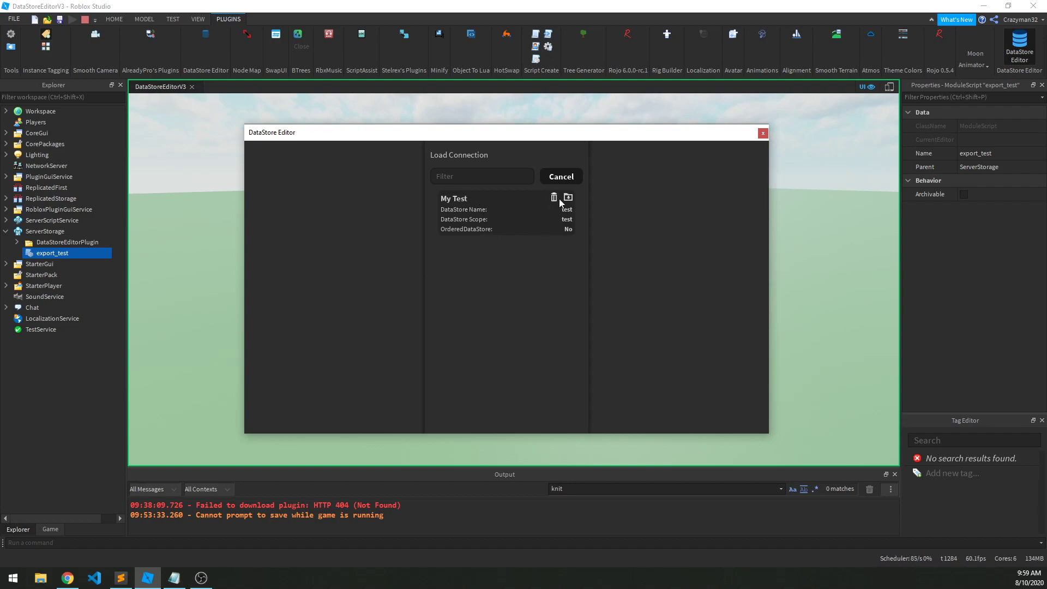
{"action": "left_click", "coordinate": [563, 176]}
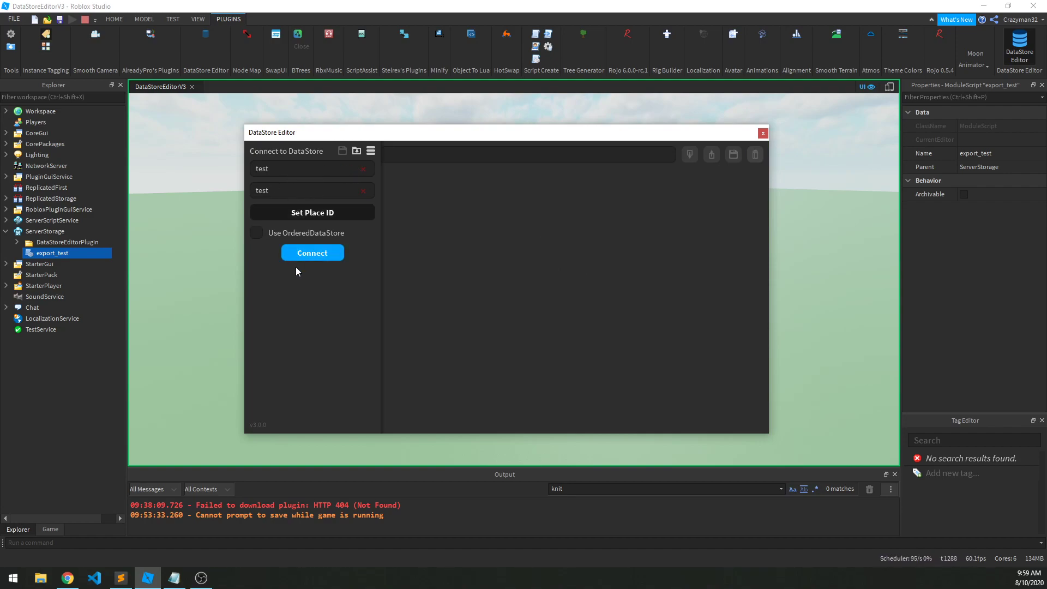
{"action": "left_click", "coordinate": [358, 154]}
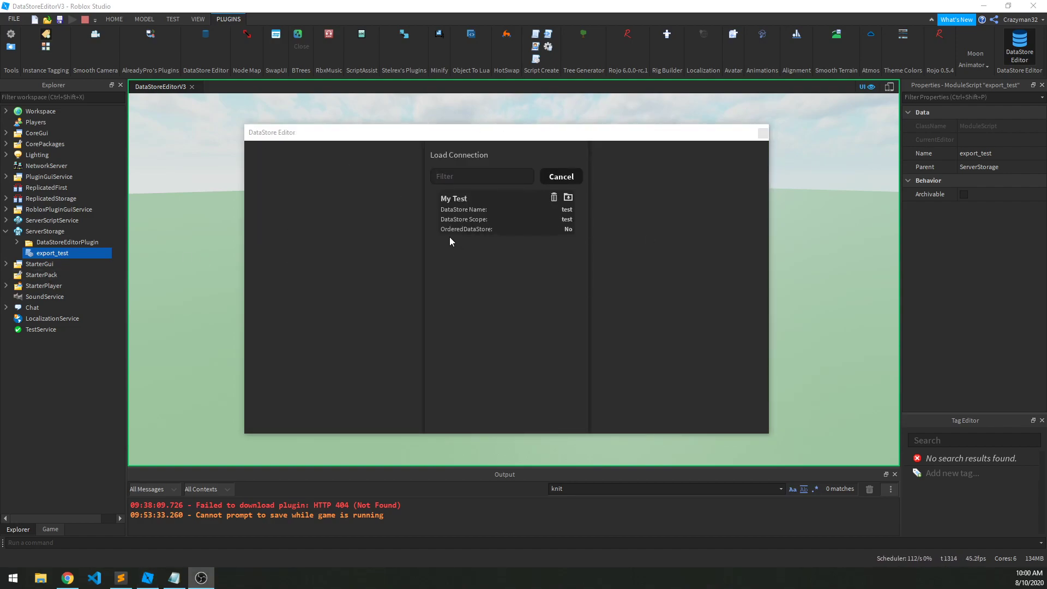
{"action": "left_click", "coordinate": [562, 176]}
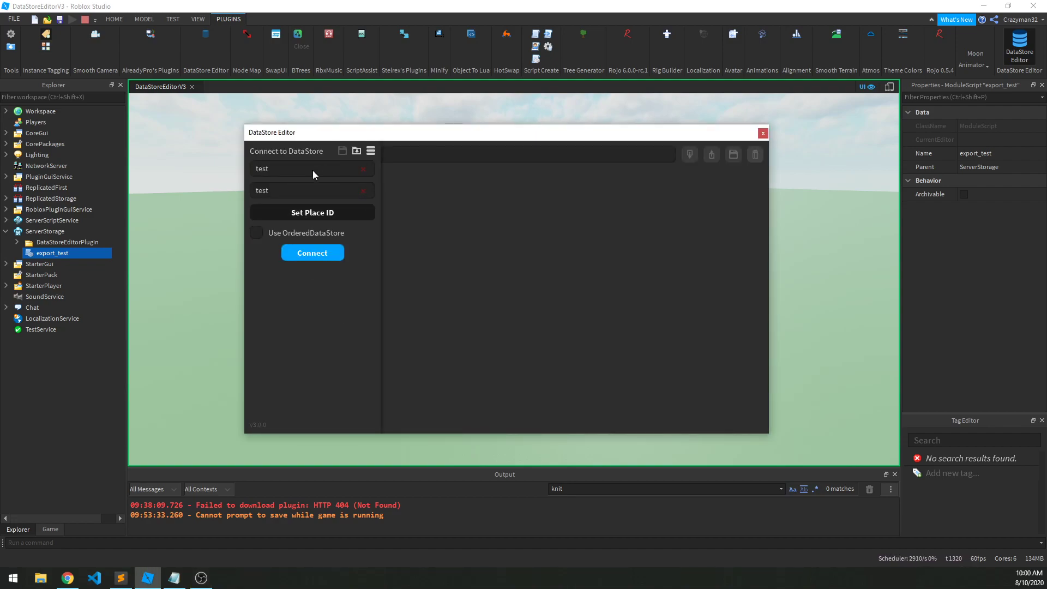
Empty the datastore Name and Scope fields using their red X buttons.
{"action": "left_click", "coordinate": [277, 194]}
{"action": "left_click", "coordinate": [266, 173]}
{"action": "left_click", "coordinate": [275, 190]}
{"action": "left_click", "coordinate": [277, 173]}
{"action": "left_click", "coordinate": [274, 189]}
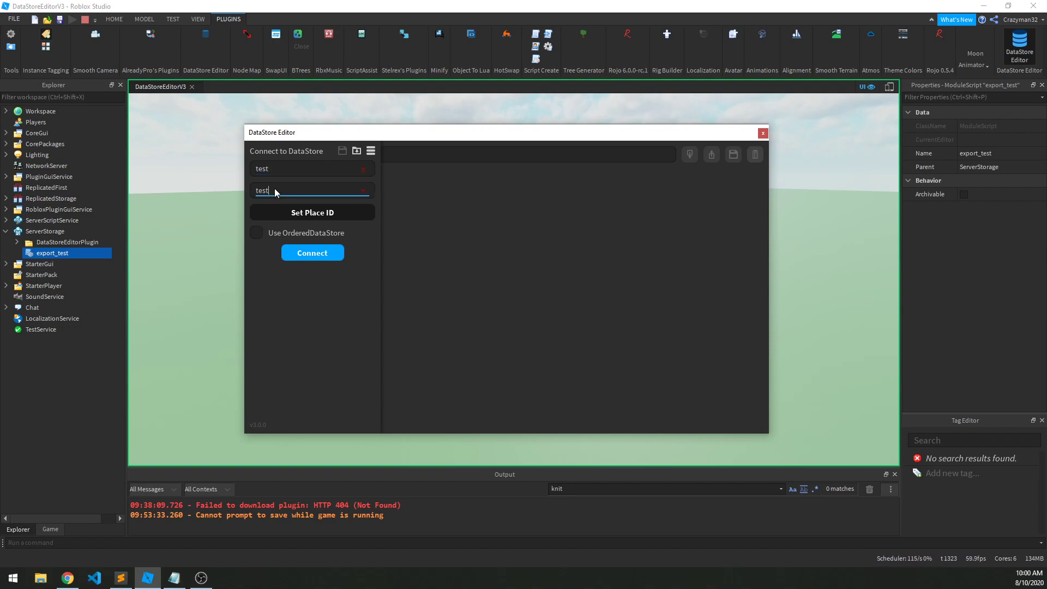
{"action": "left_click", "coordinate": [342, 152]}
{"action": "left_click", "coordinate": [333, 165]}
{"action": "left_click", "coordinate": [324, 178]}
{"action": "left_click", "coordinate": [363, 191]}
{"action": "left_click", "coordinate": [363, 169]}
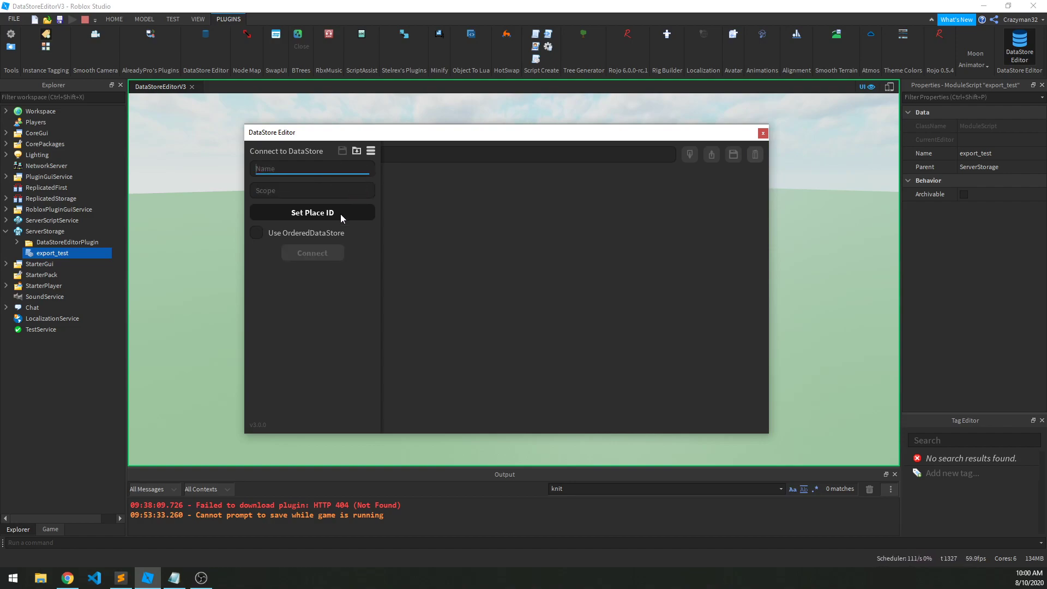
{"action": "left_click", "coordinate": [296, 171]}
{"action": "left_click", "coordinate": [309, 285]}
{"action": "left_click", "coordinate": [336, 218]}
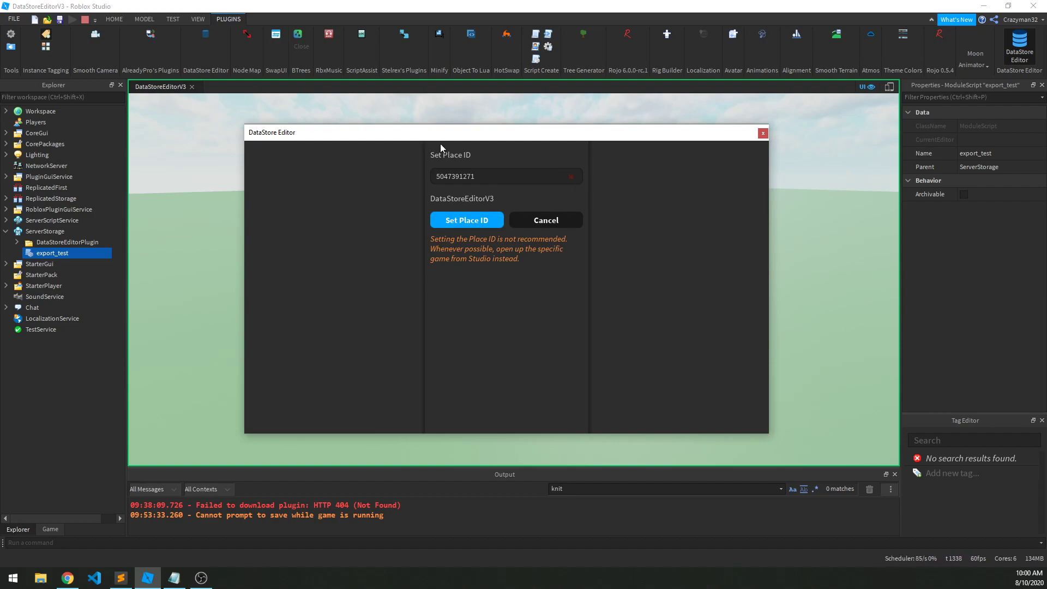
{"action": "left_click", "coordinate": [484, 177]}
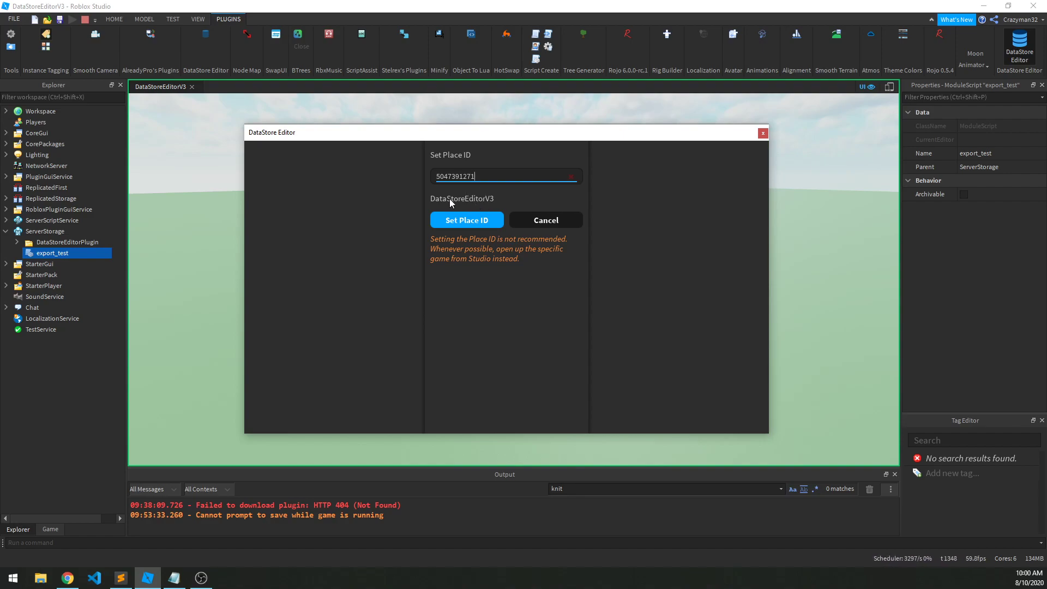
{"action": "left_click", "coordinate": [506, 281]}
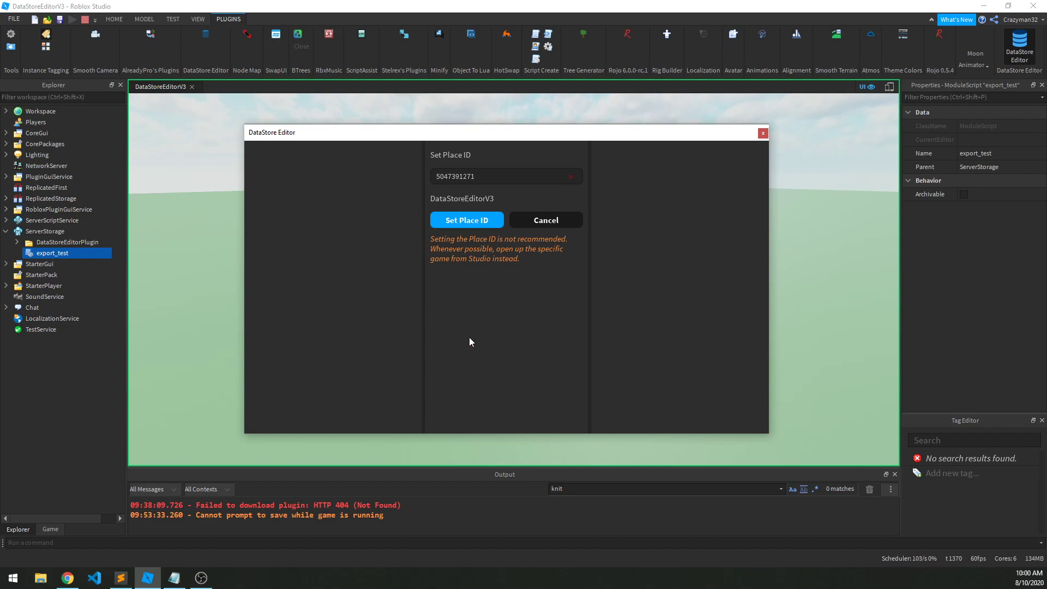
{"action": "left_click", "coordinate": [571, 176]}
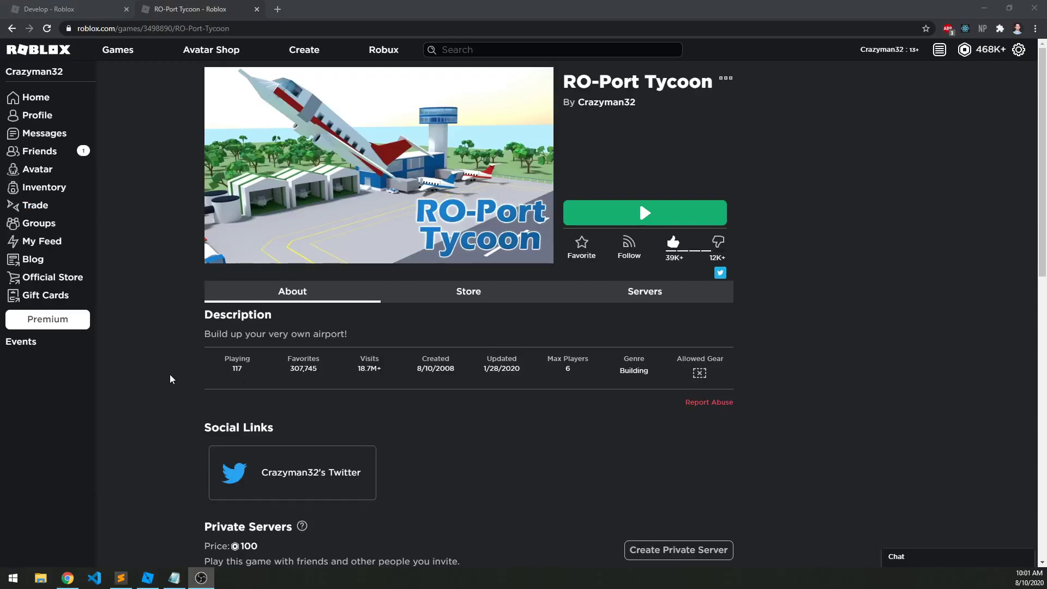
Copy the RO-Port Tycoon place ID 3498890 from the browser's address bar.
{"action": "double_click", "coordinate": [163, 28]}
{"action": "key", "text": "ctrl+c"}
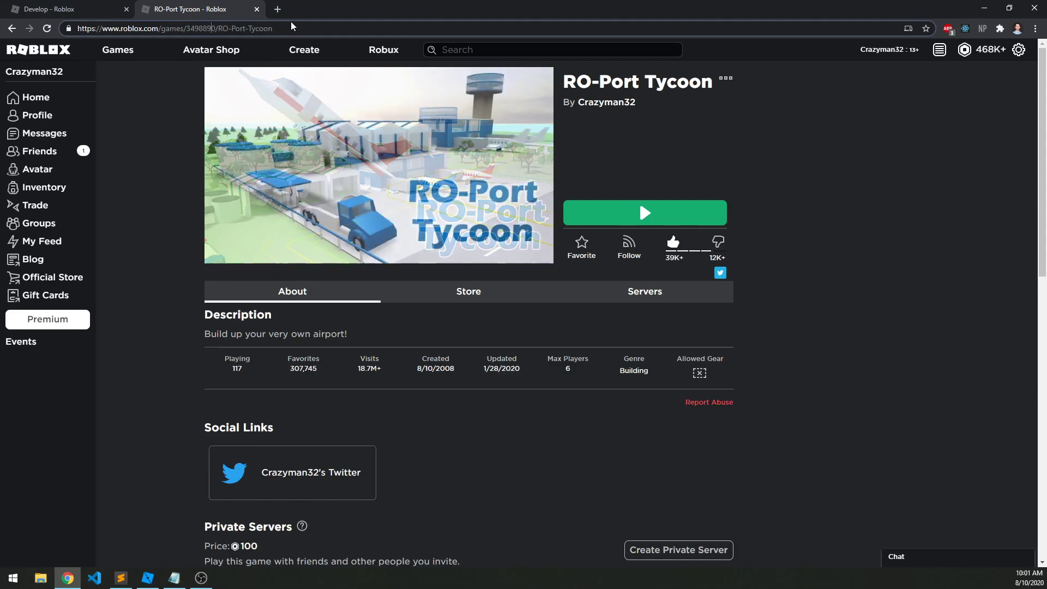
{"action": "left_click_drag", "start_coordinate": [273, 29], "coordinate": [229, 29]}
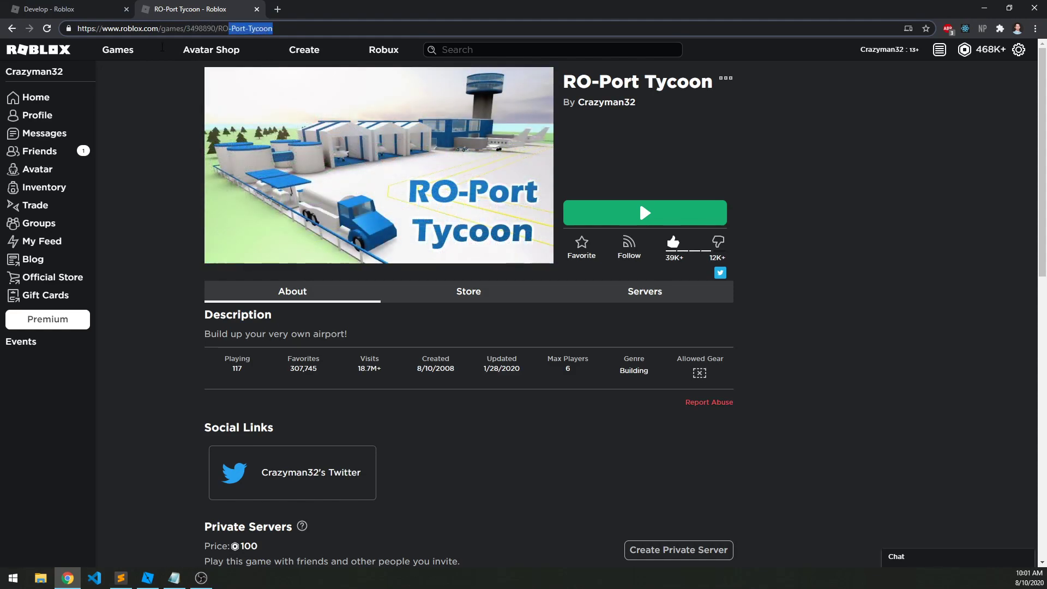
{"action": "left_click", "coordinate": [182, 144]}
Paste place ID 3498890 into the DataStore Editor's Place ID box and apply it.
{"action": "left_click", "coordinate": [148, 577]}
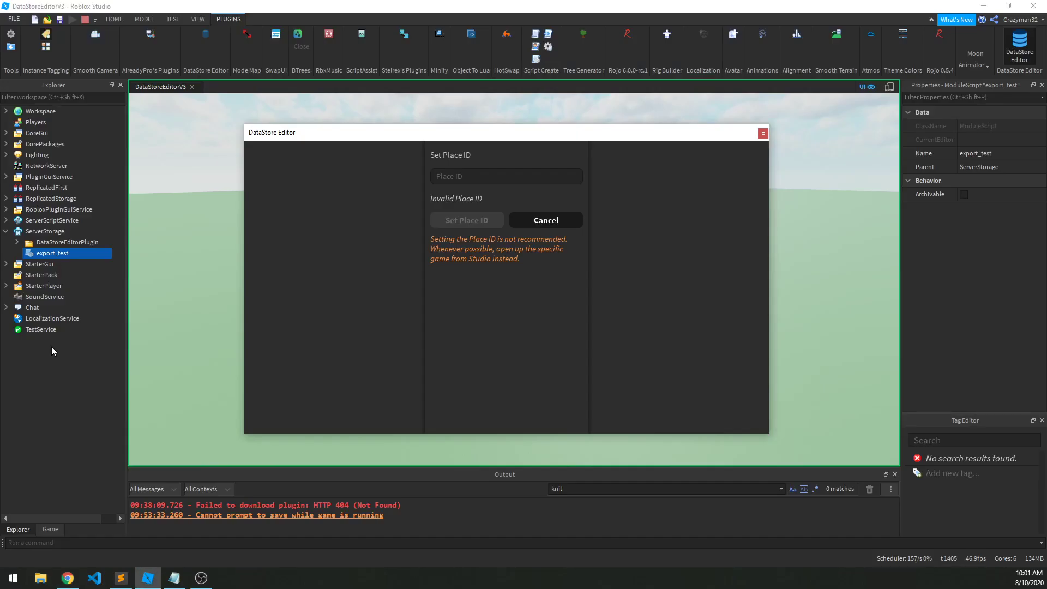
{"action": "left_click", "coordinate": [489, 176]}
{"action": "key", "text": "ctrl+v"}
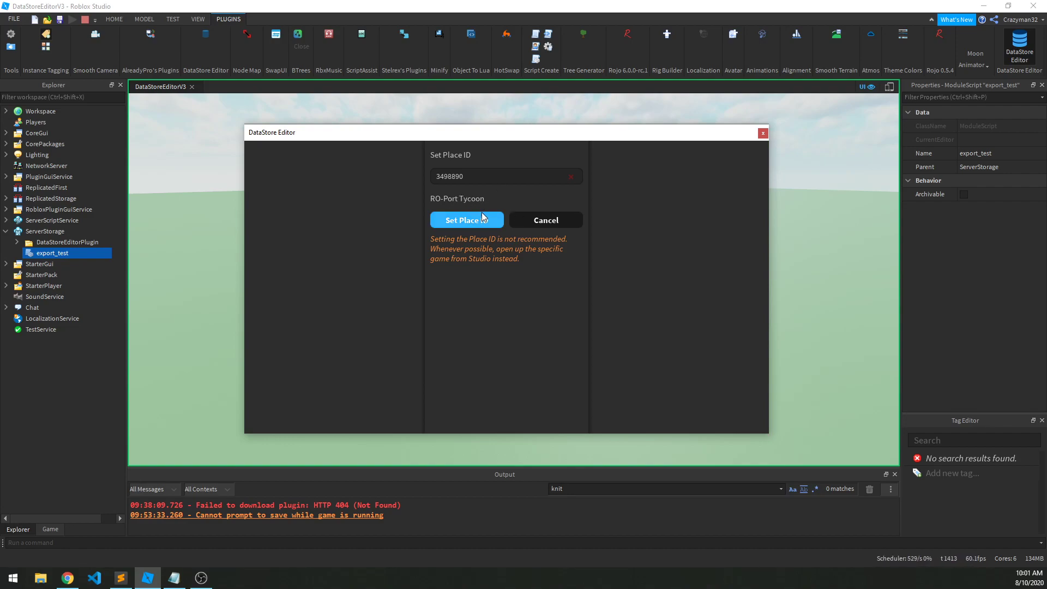
{"action": "left_click", "coordinate": [548, 220]}
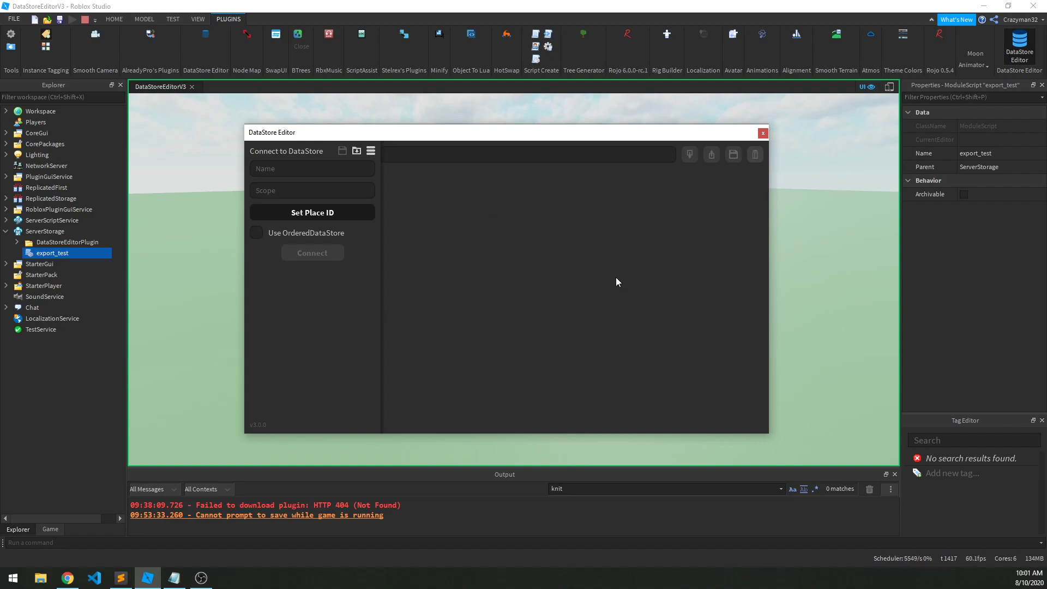